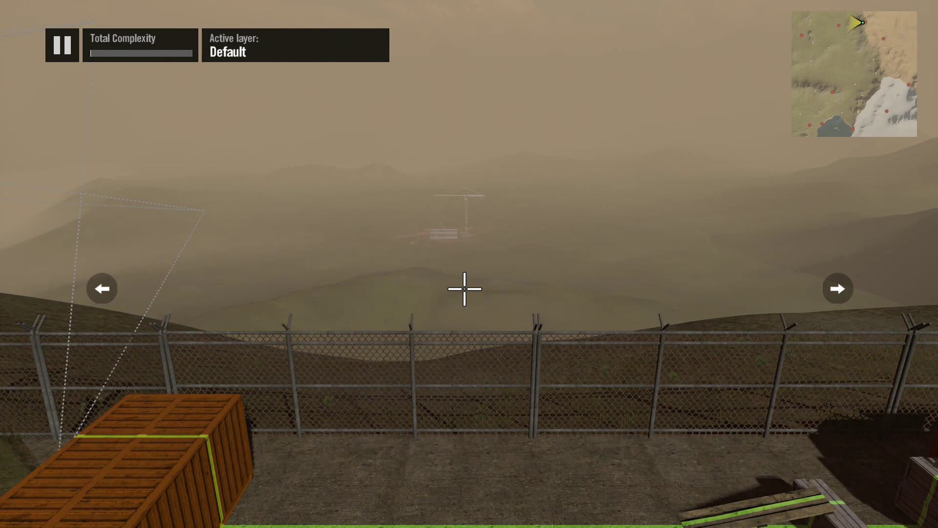
Place a Board - Planks object from Trials Evolution > General > Planks above the fenced yard
key("Escape")
key("Right")
key("Right")
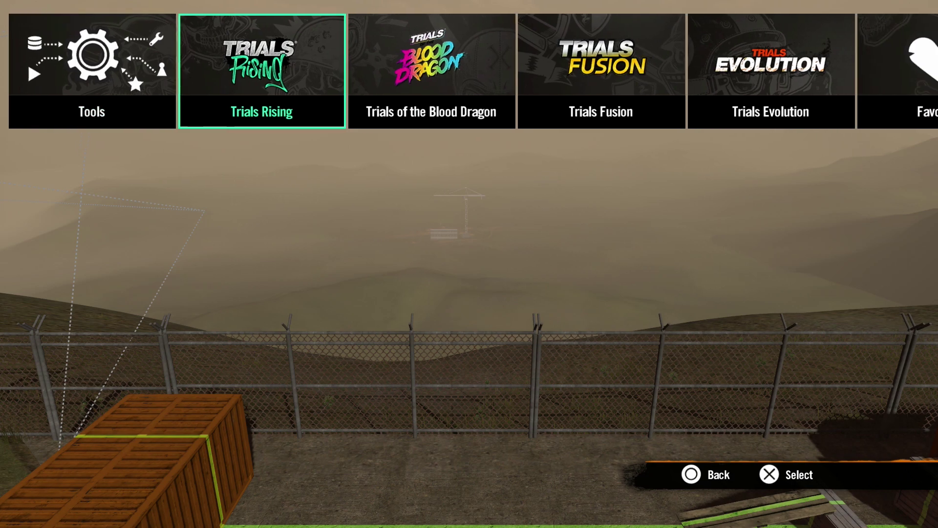
key("Right")
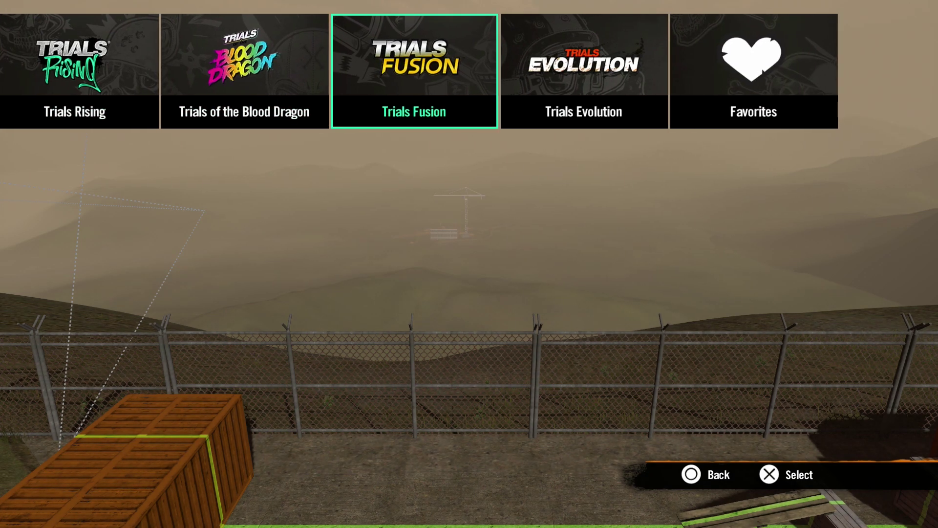
key("Right")
key("Return")
key("Return")
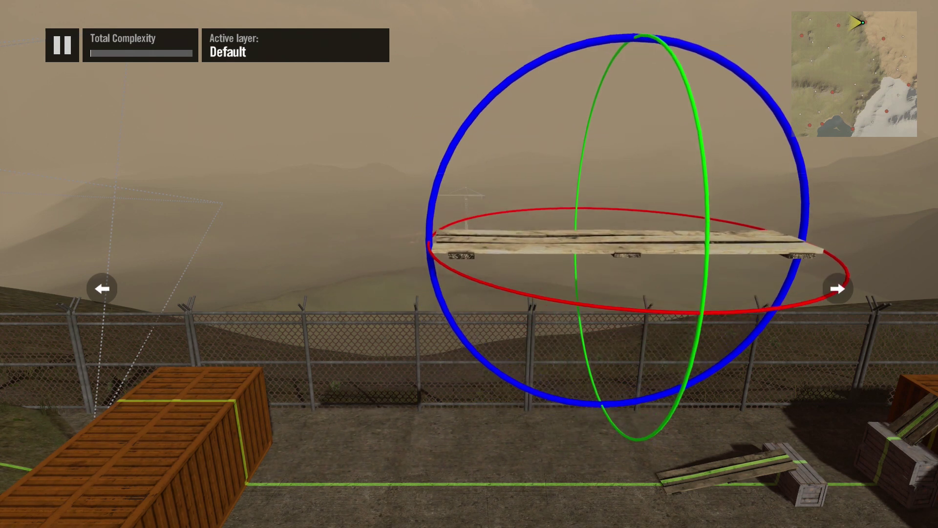
Cycle the plank board through variations 1–3 and settle back on variation 1
key("Return")
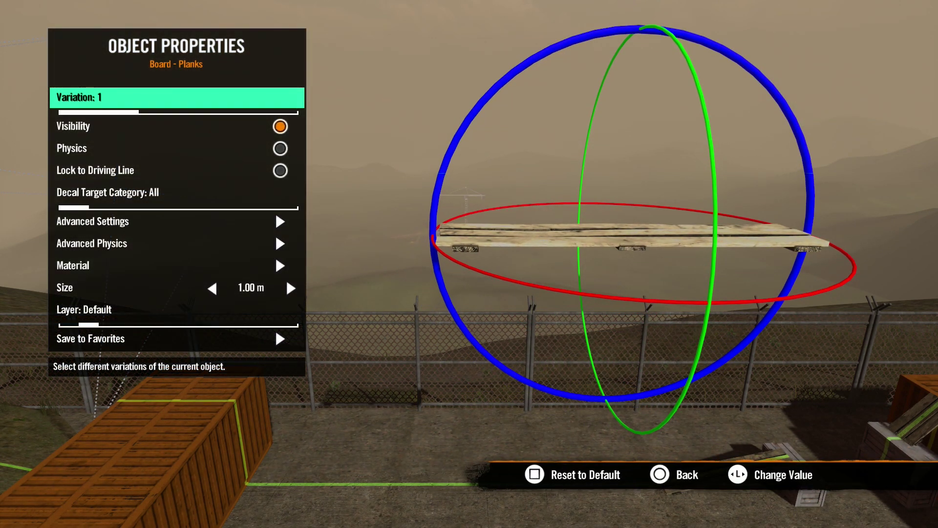
key("Right")
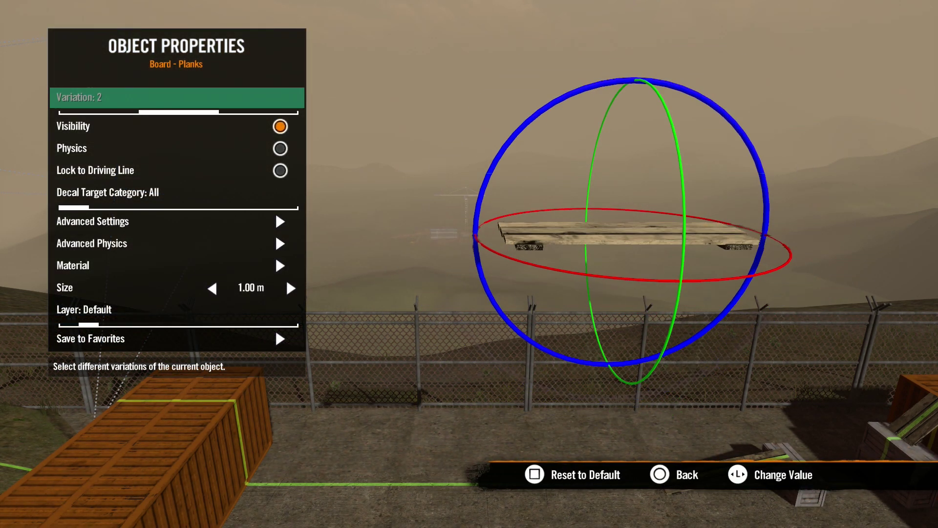
key("Right")
key("Left")
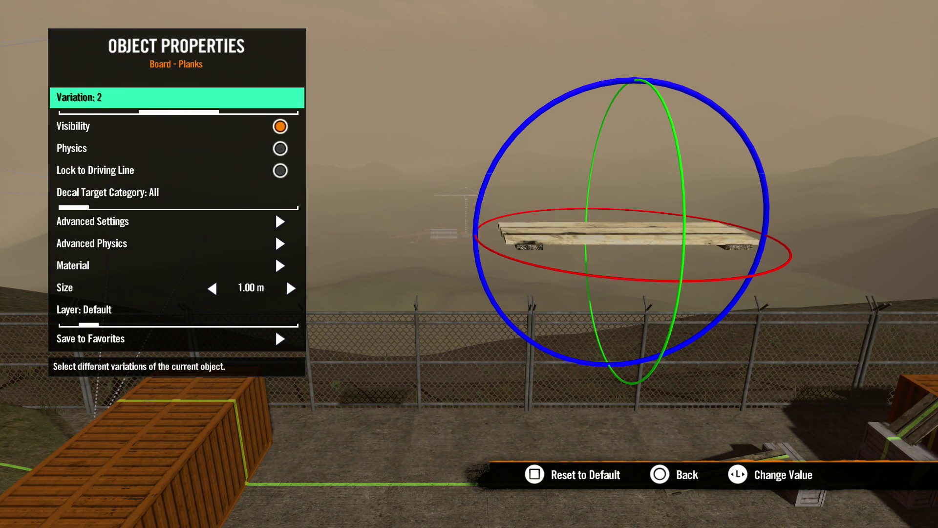
key("Left")
key("Right")
key("Right")
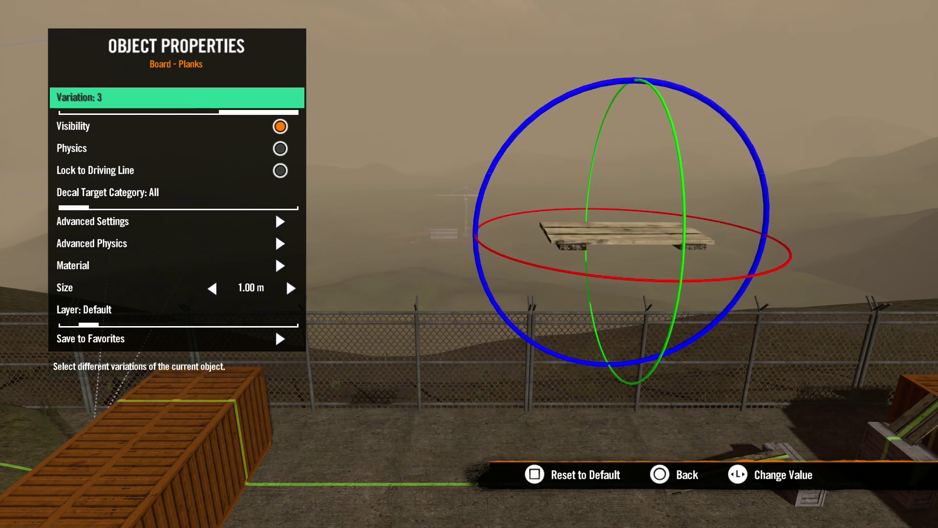
key("Left")
key("Left")
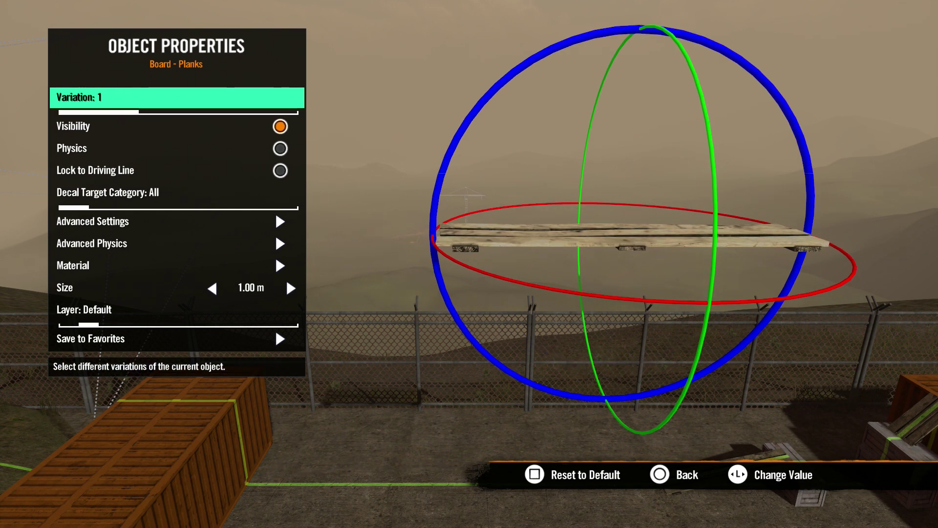
Toggle the plank's Visibility off and back on, then switch Physics on
key("Down")
key("Down")
key("Down")
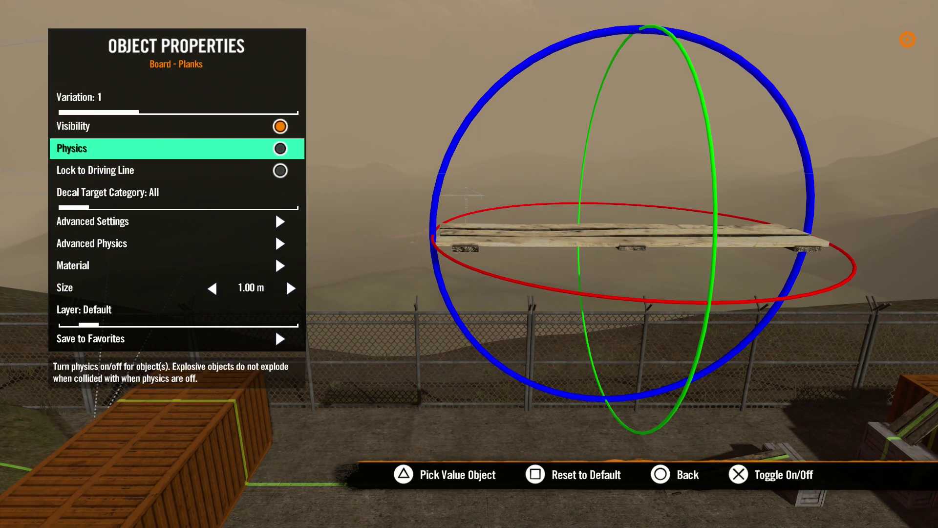
key("Up")
key("Up")
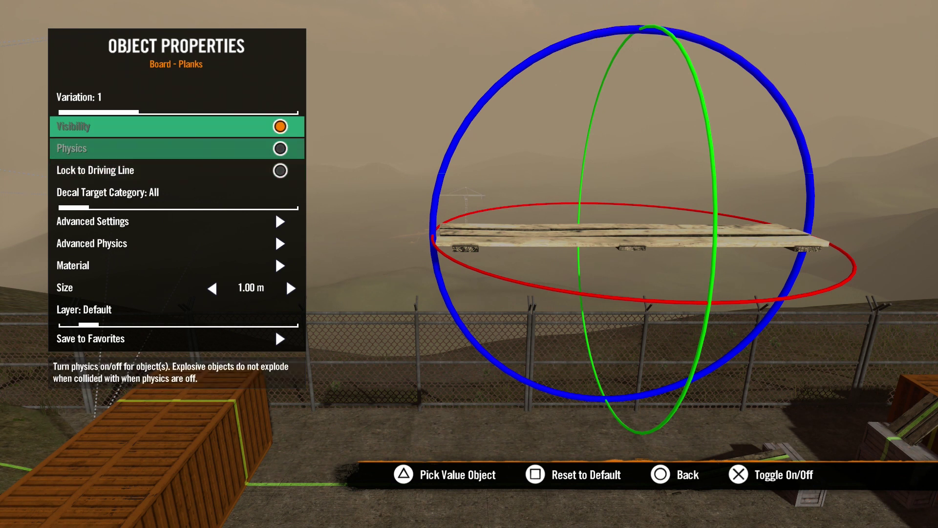
key("Return")
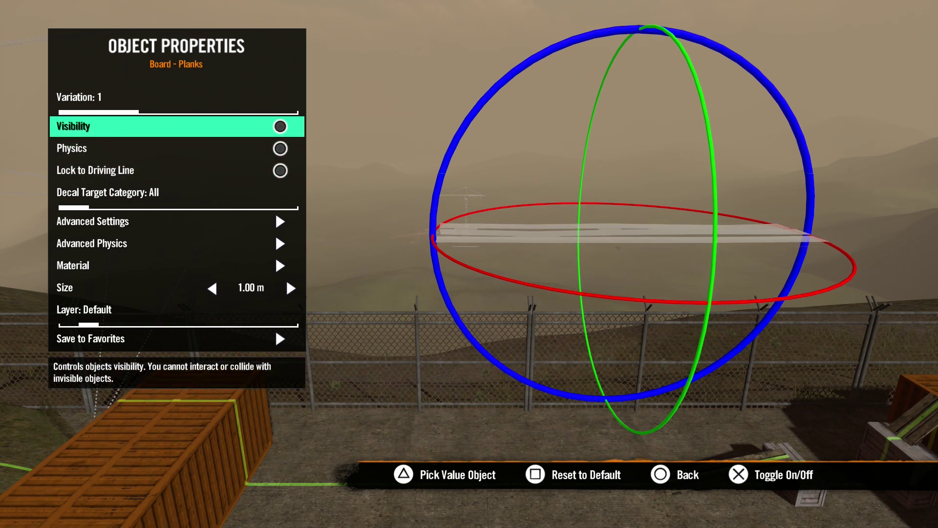
key("Return")
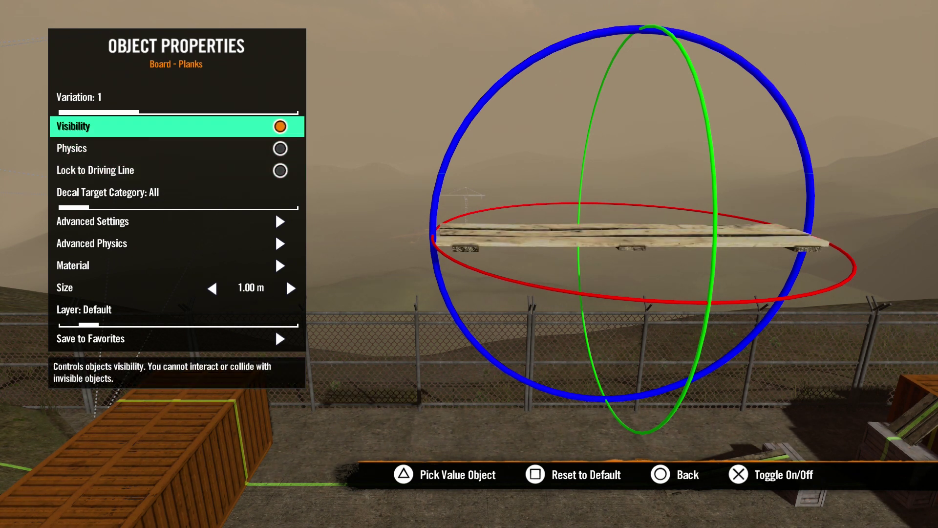
key("Down")
key("Return")
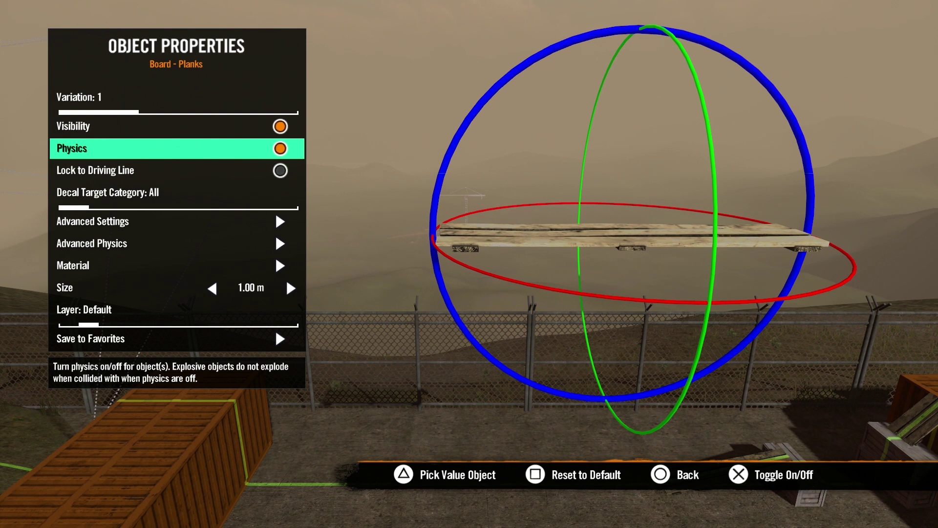
Run a test to watch the physics-enabled plank fall, then reset it
key("Escape")
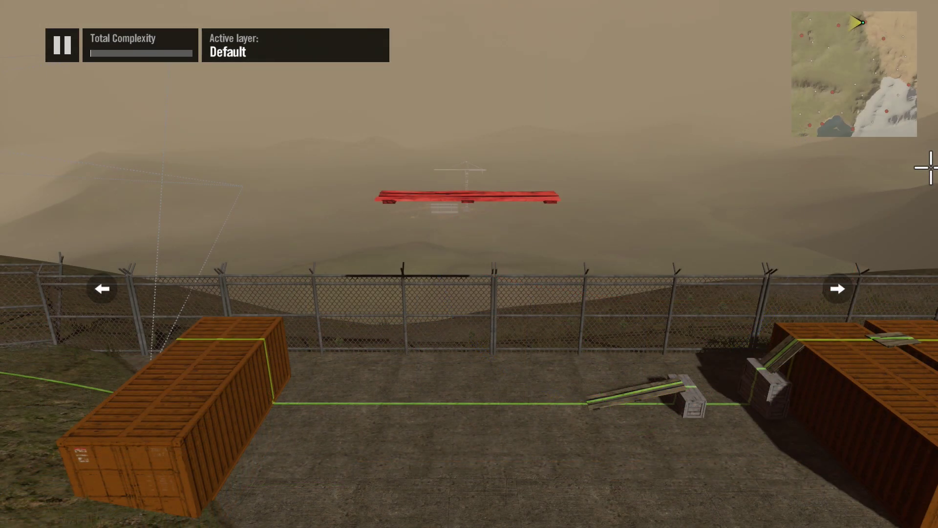
key("space")
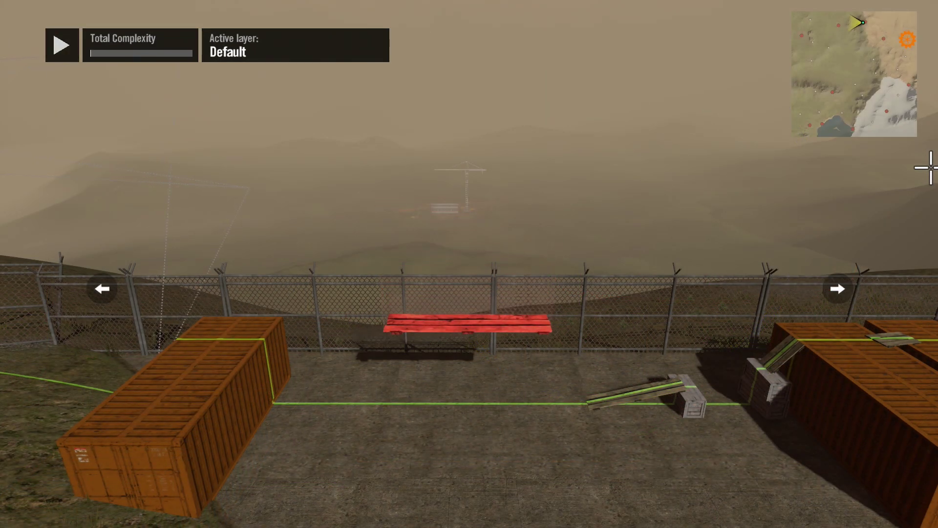
key("space")
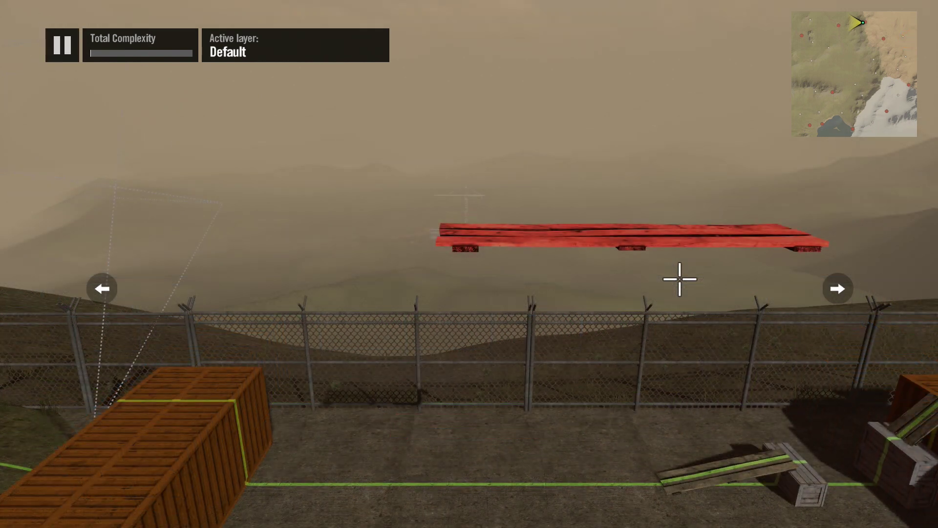
Lock the plank to the driving line and test its drop again
left_click(679, 246)
key("Return")
key("Down")
key("Down")
key("Down")
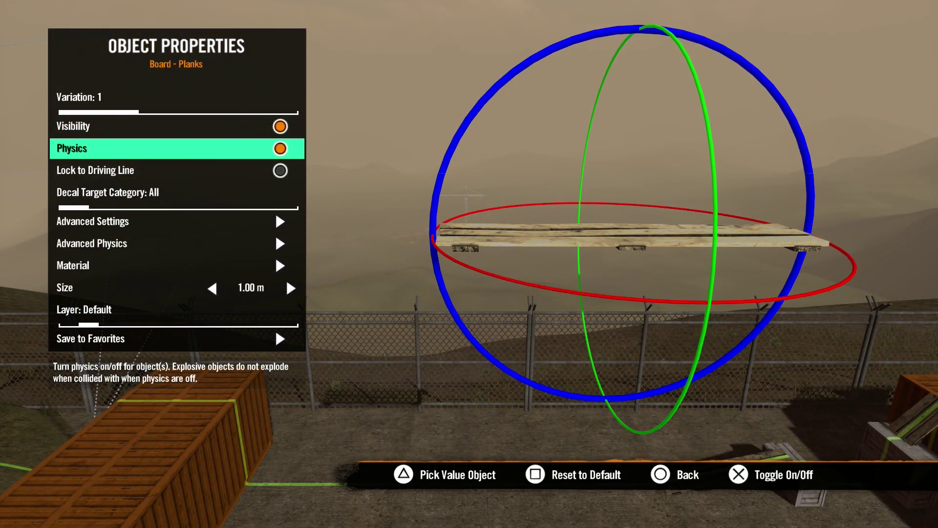
key("Return")
key("Escape")
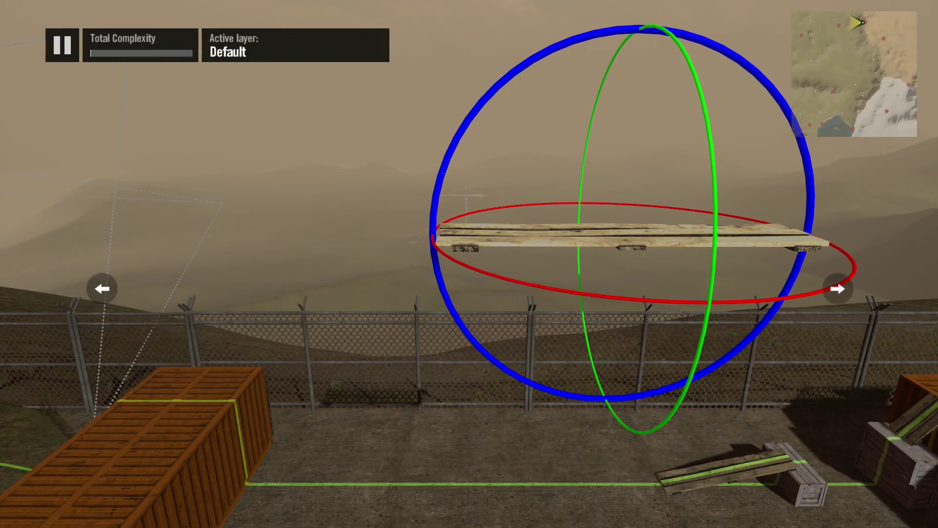
key("Escape")
key("space")
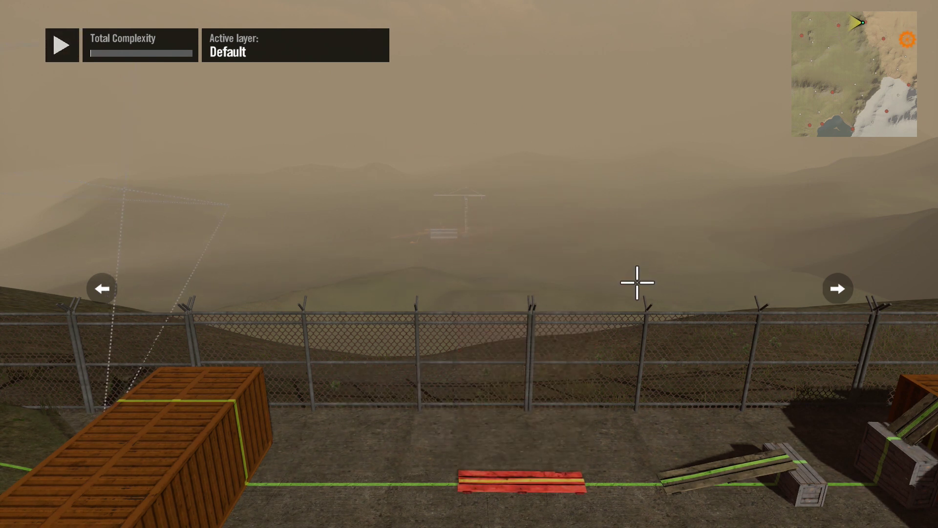
key("space")
Select the red plank board and switch its Physics off
left_click(637, 282)
left_click(637, 282)
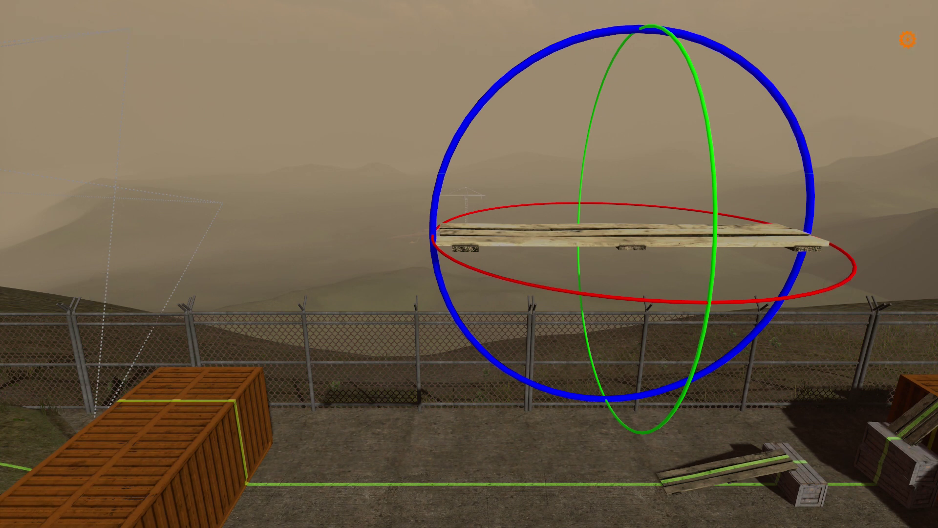
key("Down")
key("Down")
key("Return")
Cycle the Decal Target Category options and leave it at All
key("Down")
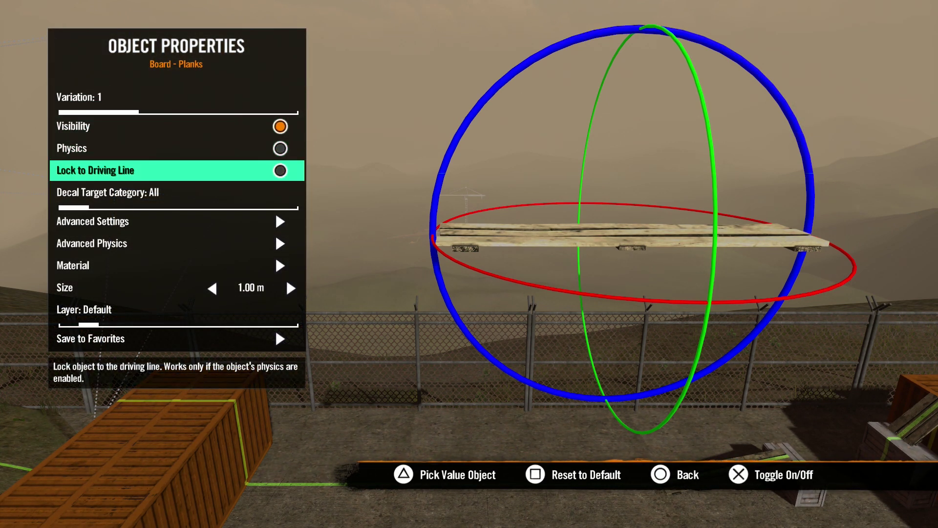
key("Down")
key("Right")
key("Right")
key("Right")
key("Right")
key("Right")
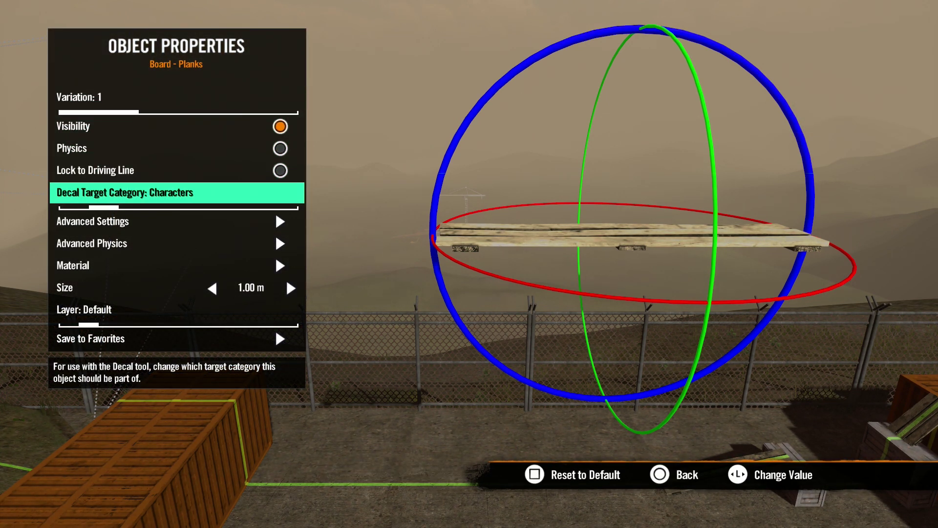
key("Right")
key("Right")
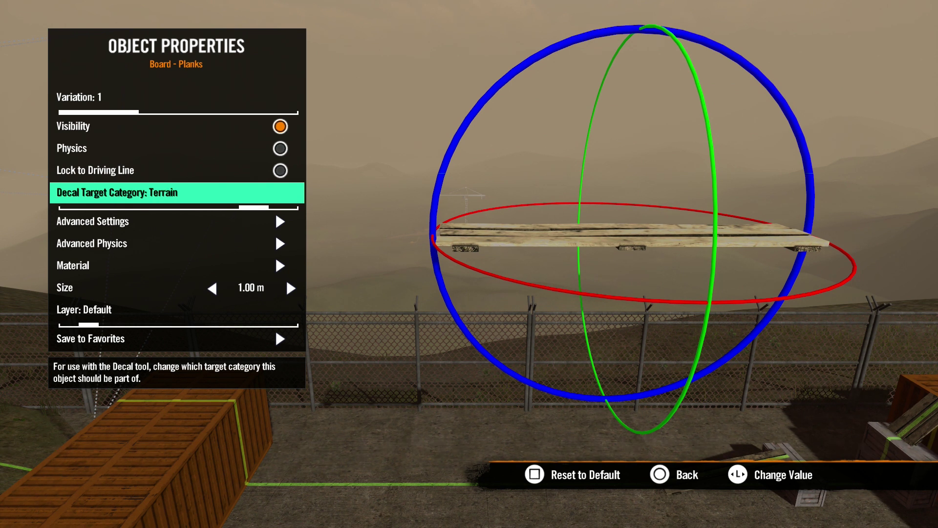
key("Left")
key("Left")
key("Left")
key("Left")
key("Left")
key("Left")
key("Left")
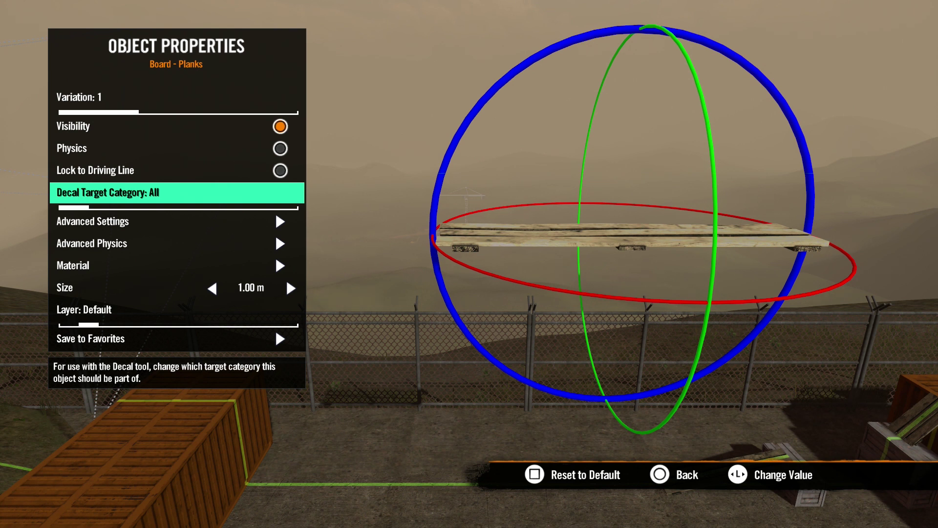
key("Down")
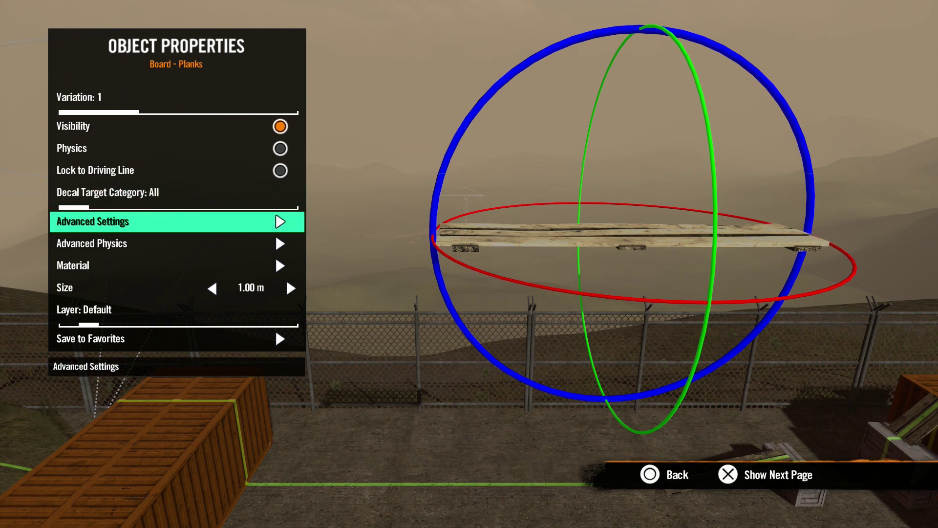
In Advanced Settings, toggle the plank's Texture Cache on and then off
key("Return")
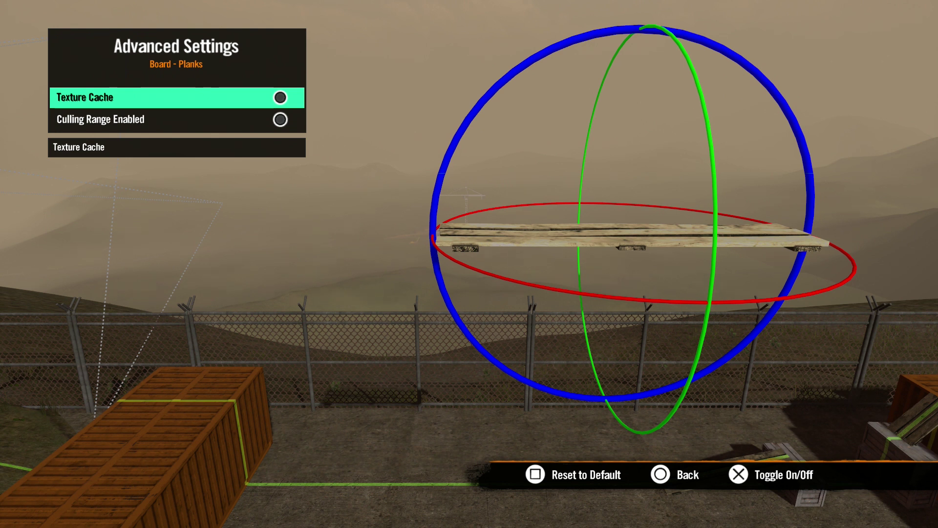
key("Return")
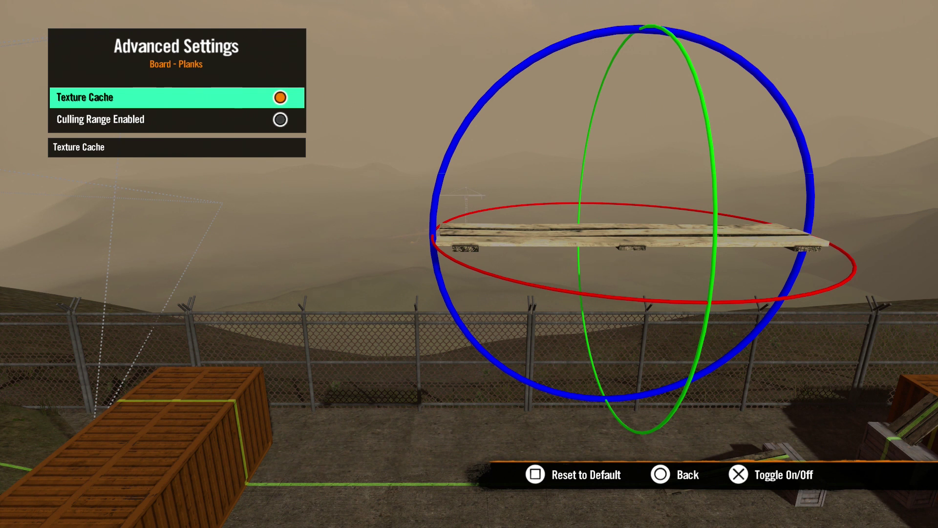
key("Return")
Enable culling range, raise its distance, reset it to 200, then disable culling range
key("Down")
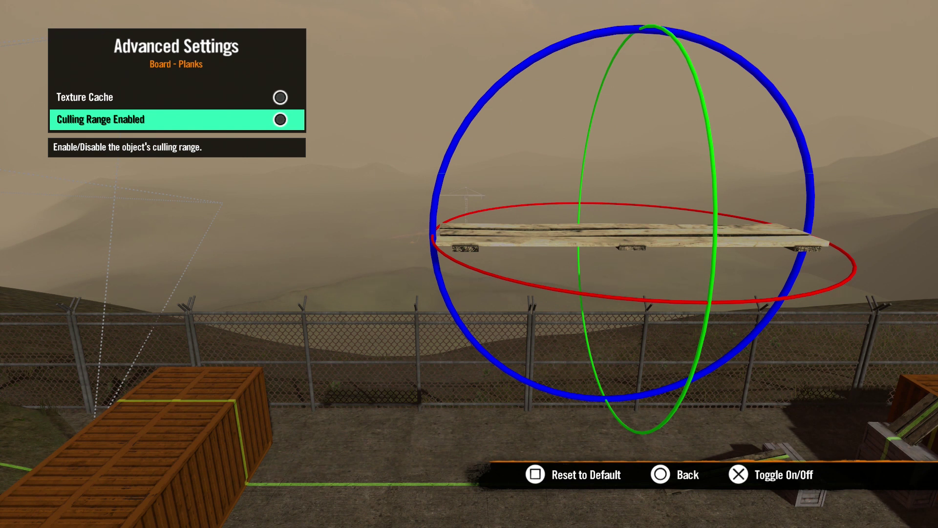
key("Return")
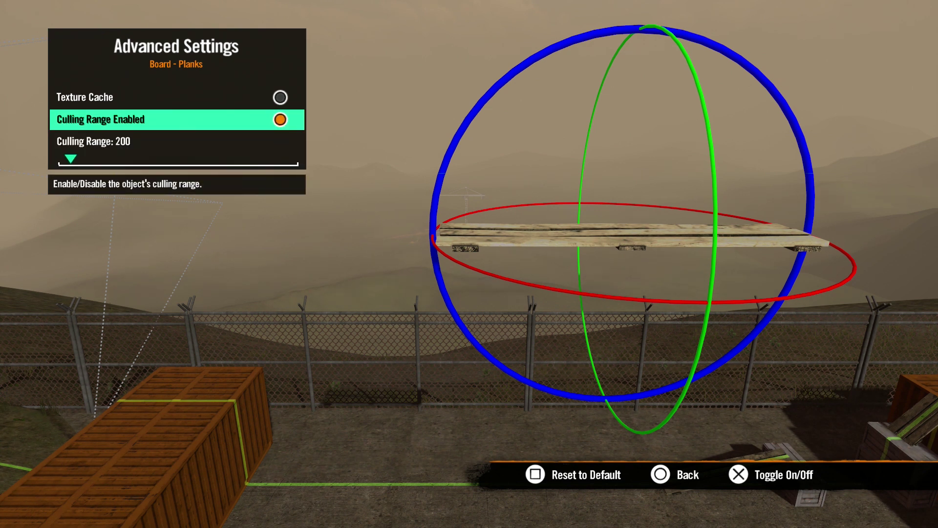
key("Down")
key("Right")
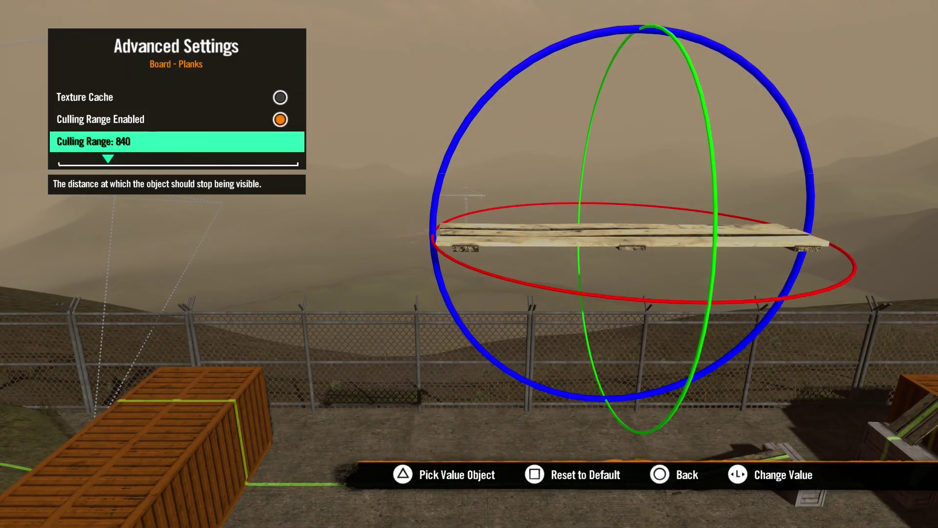
key("Left")
key("Up")
key("Return")
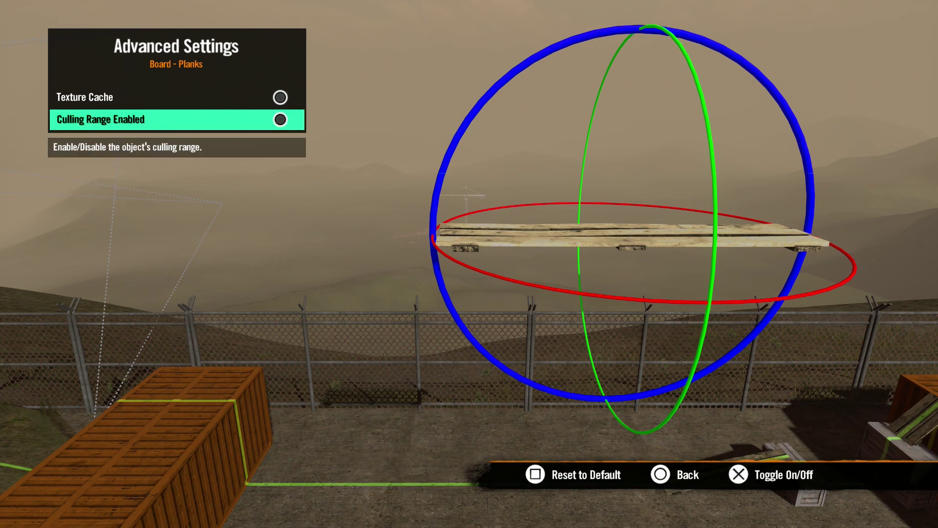
key("Escape")
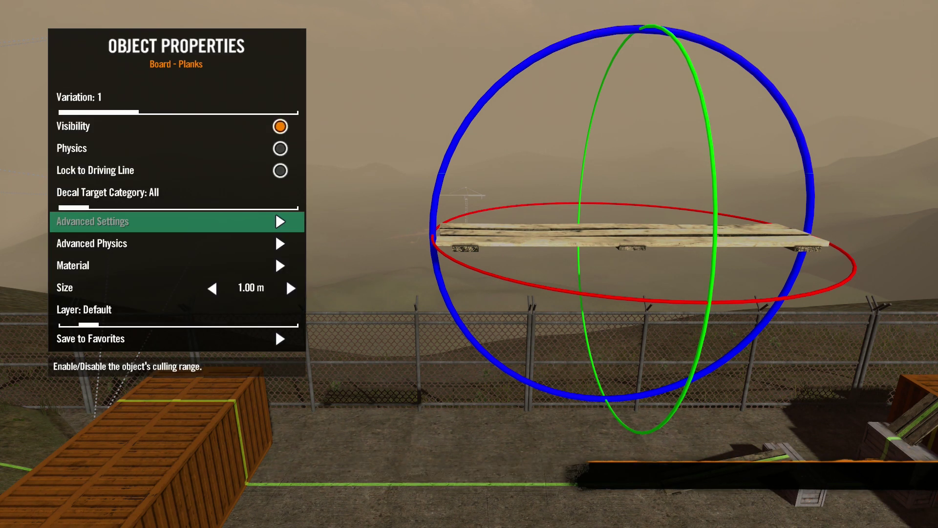
Open Advanced Physics and raise the plank's Hit Points, returning them to 125
key("Down")
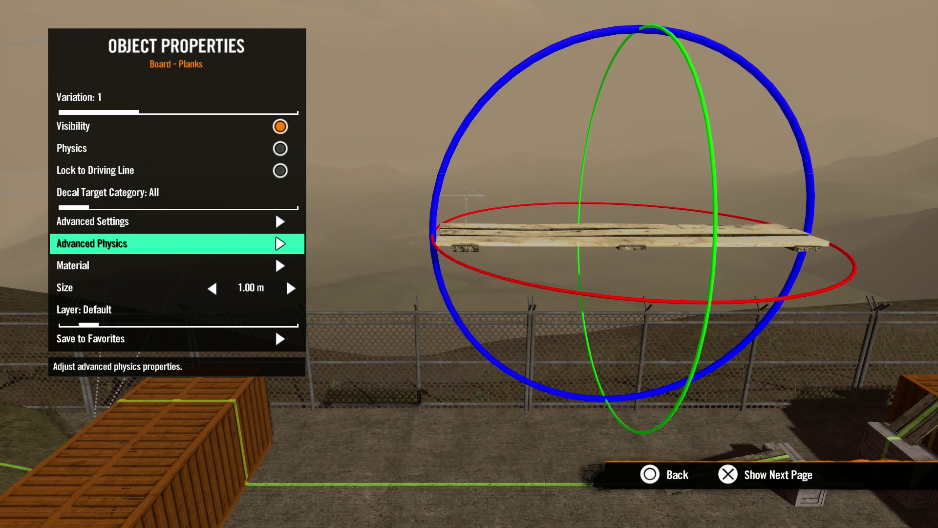
key("Return")
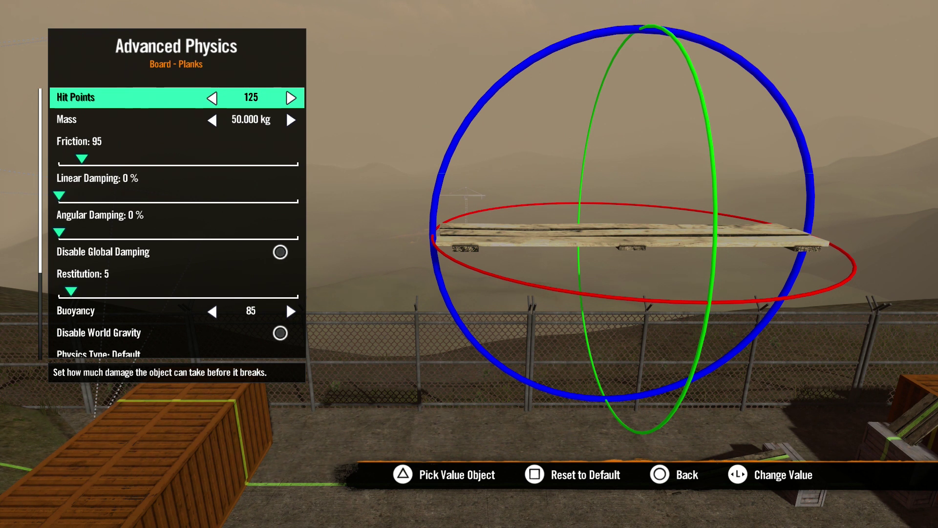
key("Right")
key("Right")
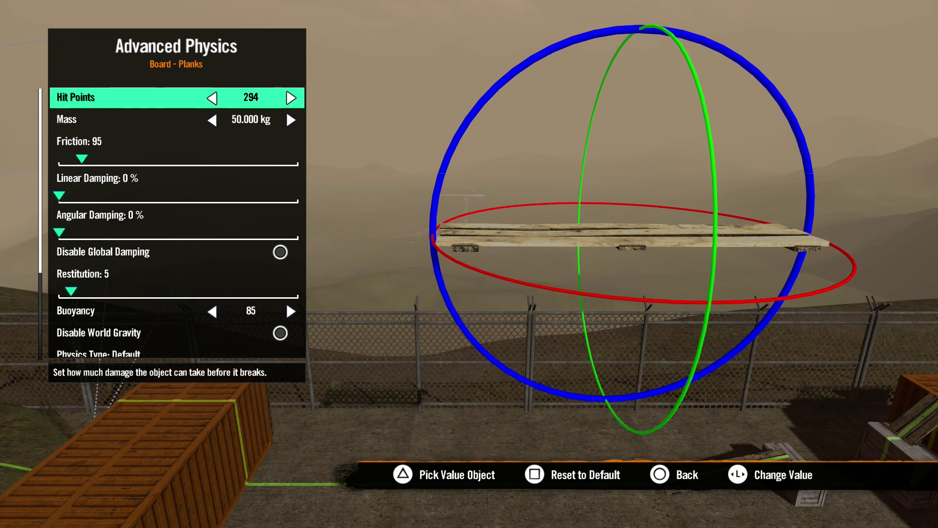
key("Right")
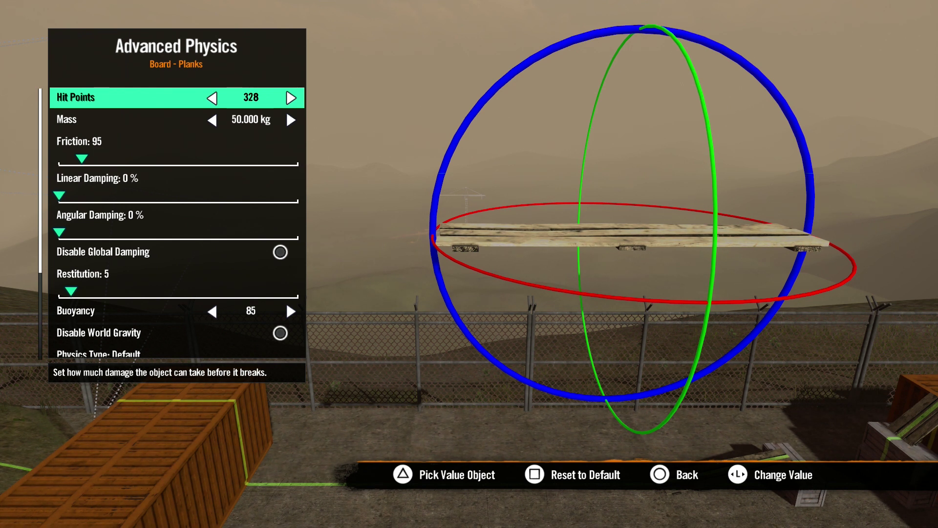
key("Right")
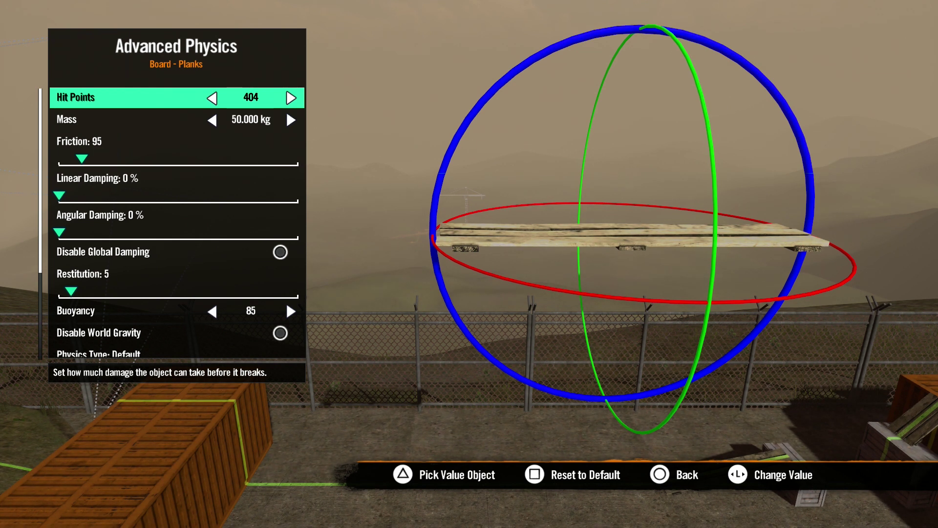
key("Right")
key("Right")
key("Left")
key("Left")
key("Down")
Reset Mass to 50.000 kg and move the plank's Friction slider up and down
key("Right")
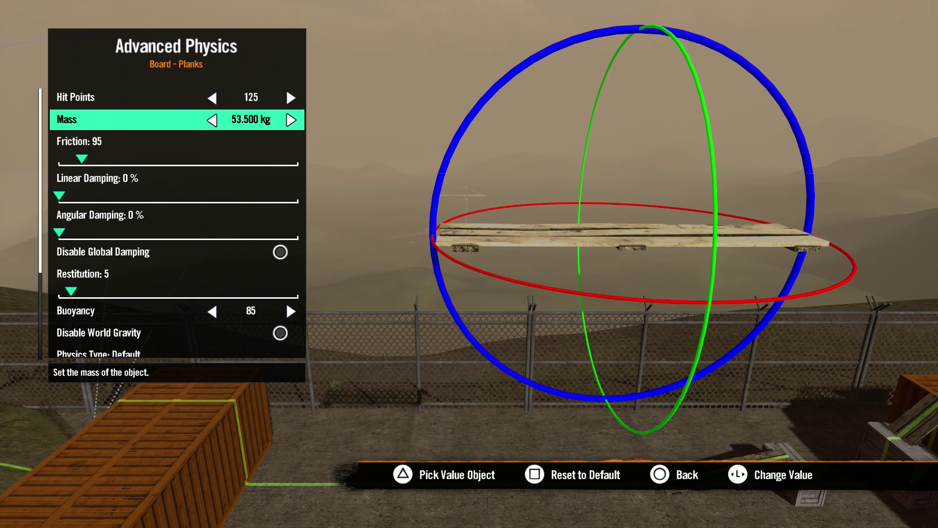
key("Right")
key("Delete")
key("Down")
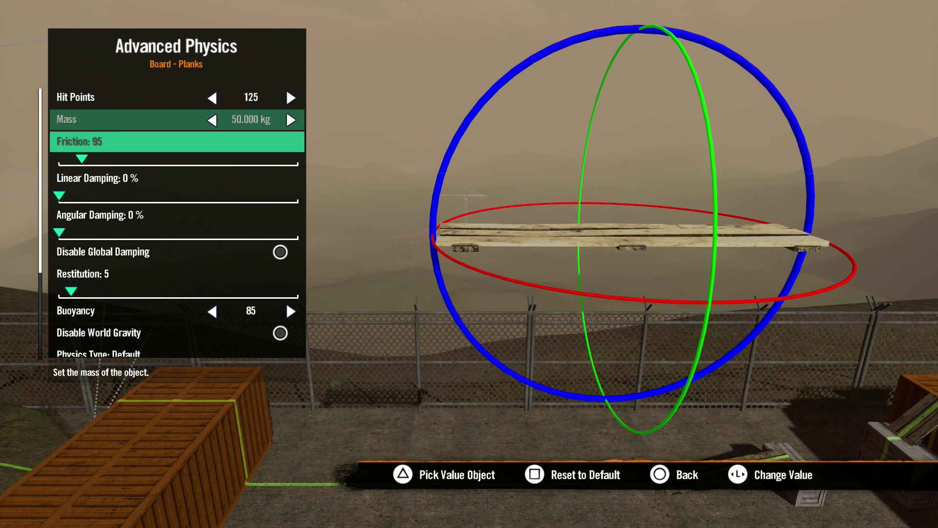
key("Right")
key("Right")
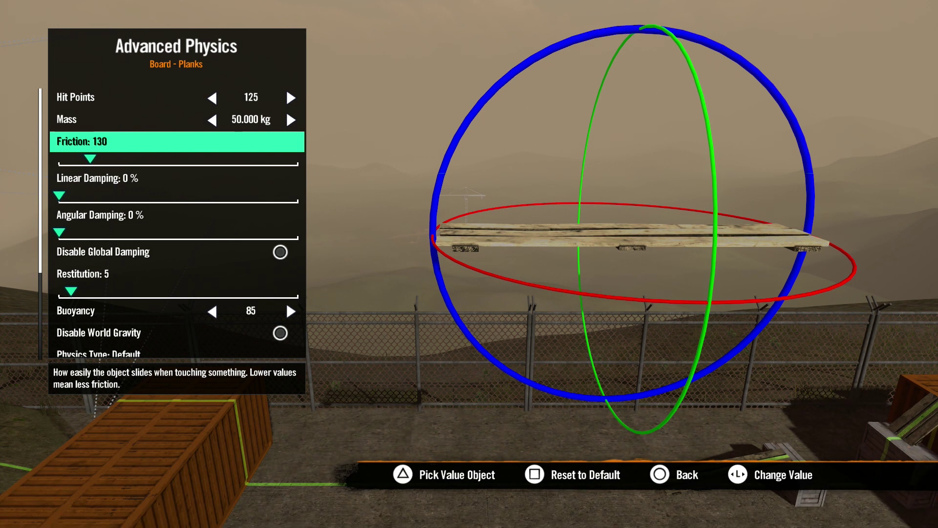
key("Left")
key("Left")
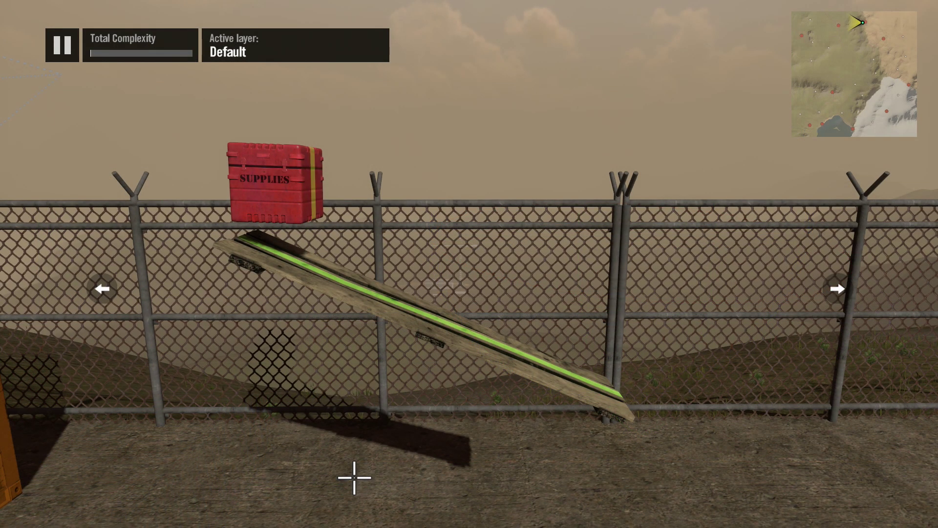
Run the friction, linear damping and 0%/50%/100% angular damping demos on red planks and crates
key("space")
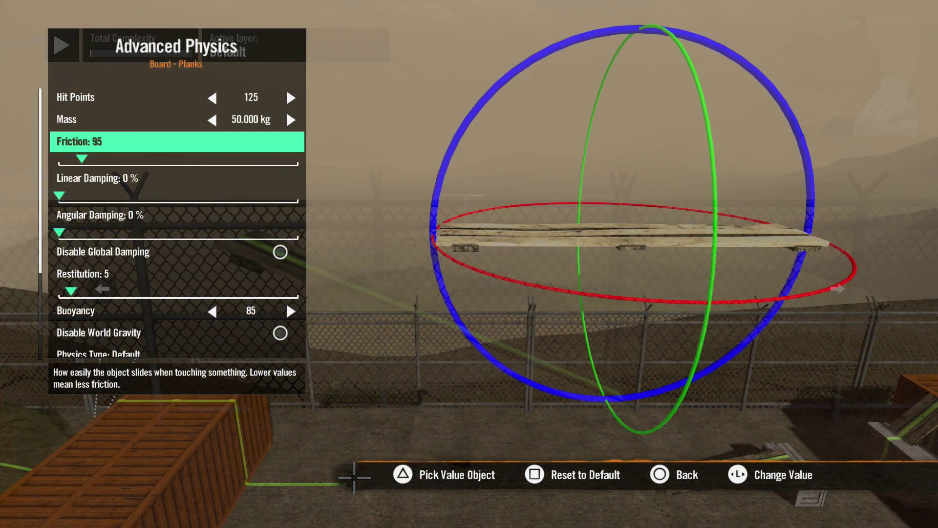
key("Down")
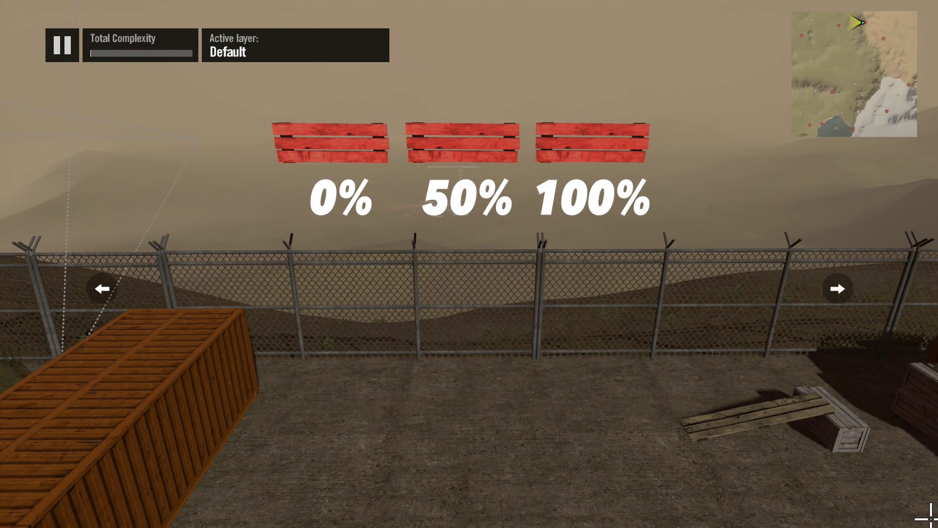
key("space")
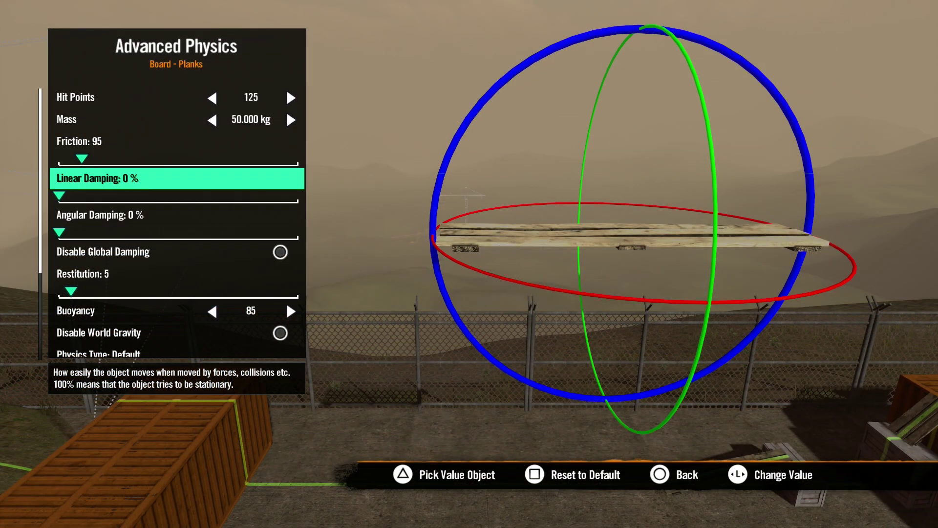
key("Down")
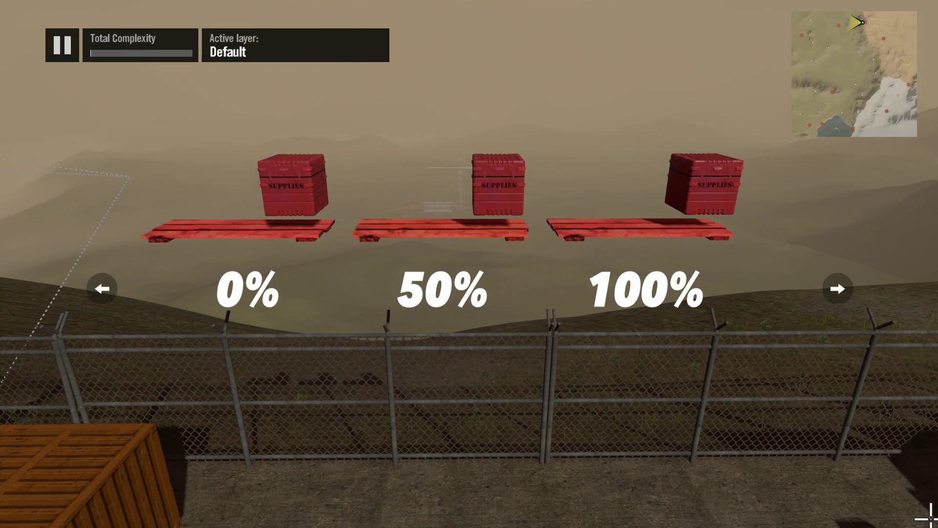
key("p")
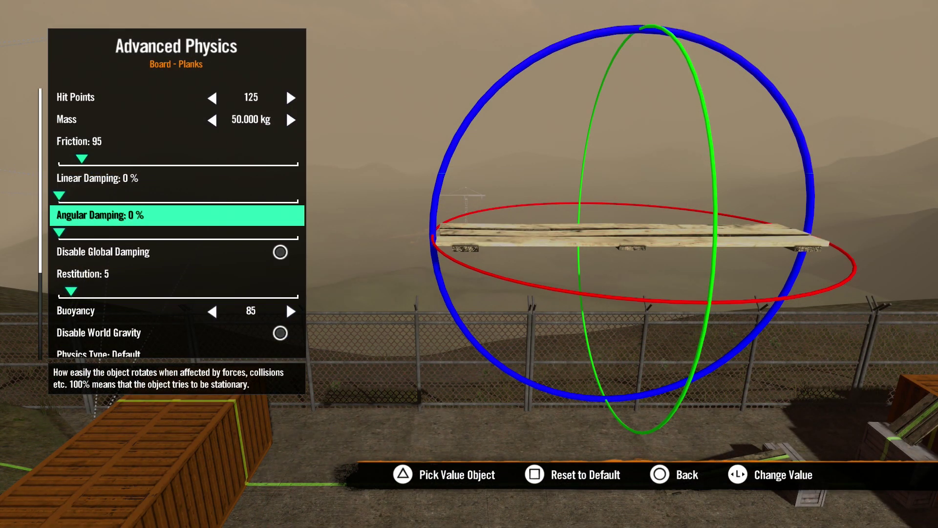
key("Down")
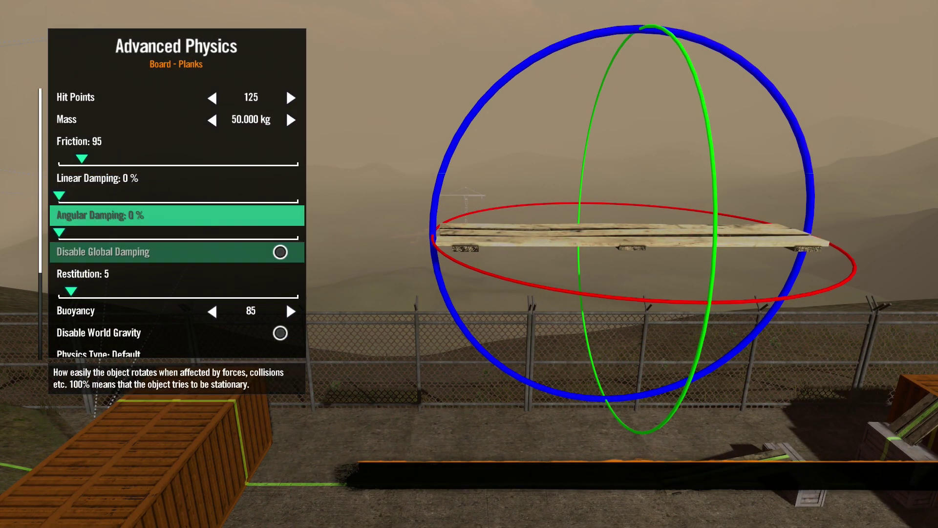
Toggle Disable Global Damping on and off, then run the 0-vs-1000 restitution crate demo
key("Return")
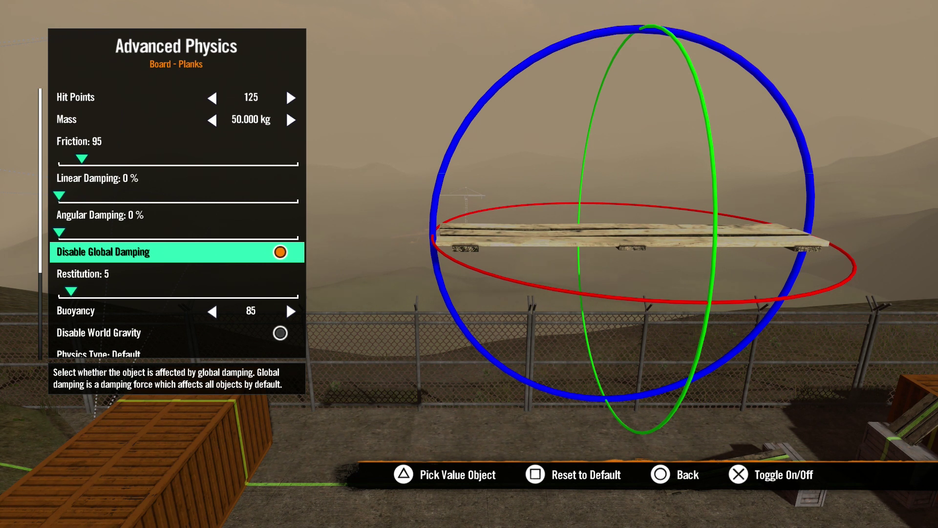
key("Return")
key("Return")
key("Return")
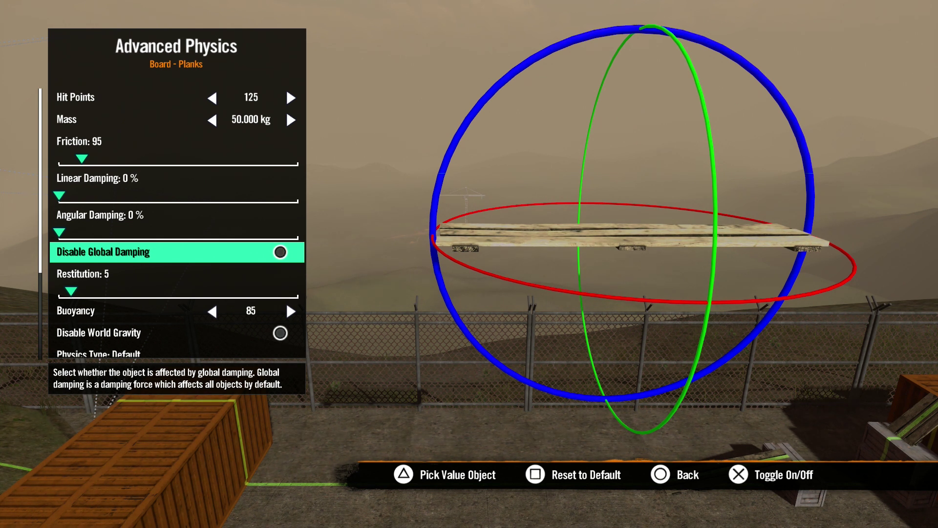
key("Down")
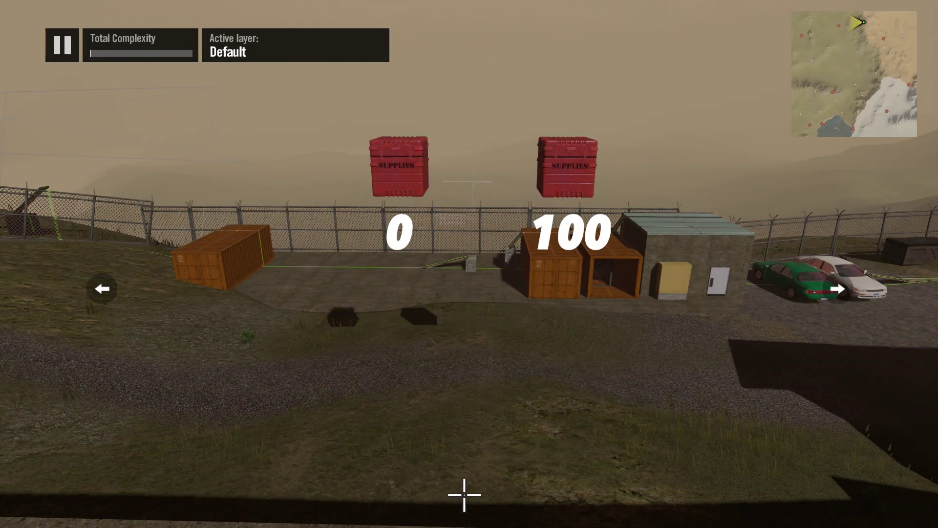
key("space")
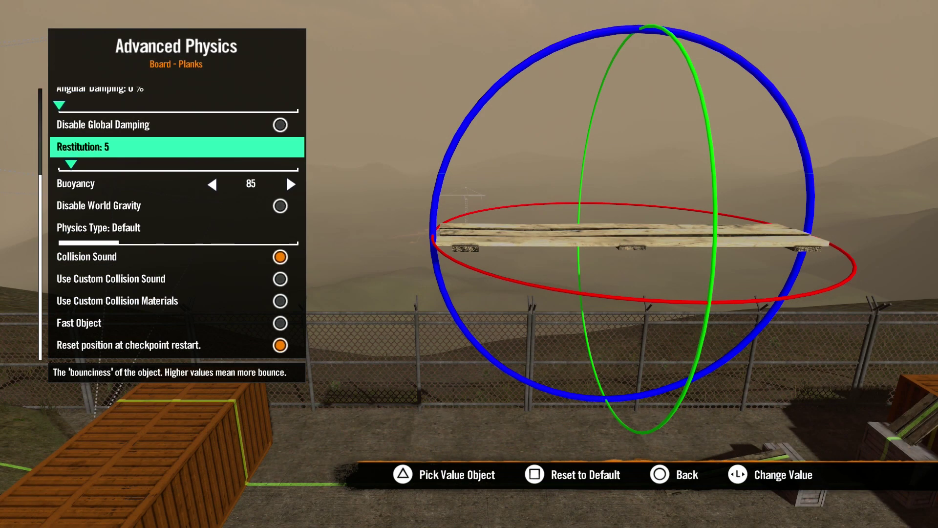
Run the buoyancy crate demo, leaving the plank's buoyancy at 85
key("Down")
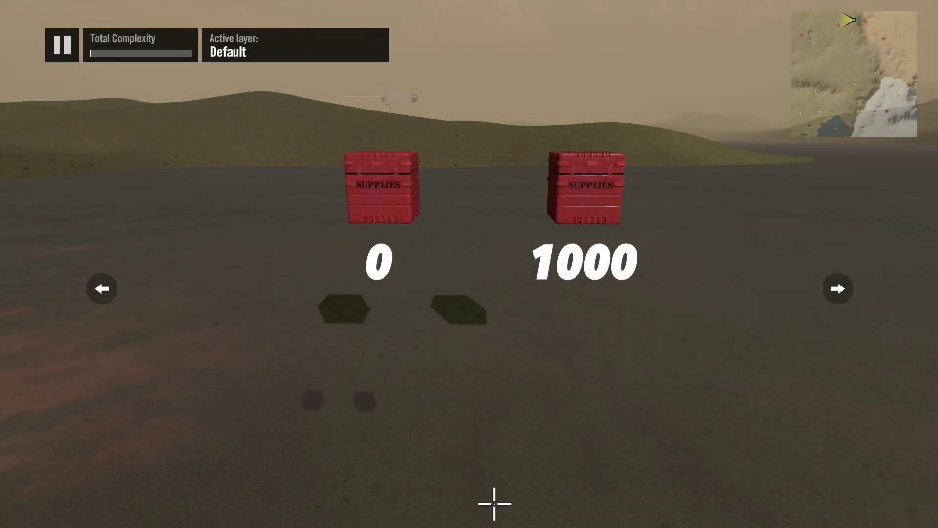
key("space")
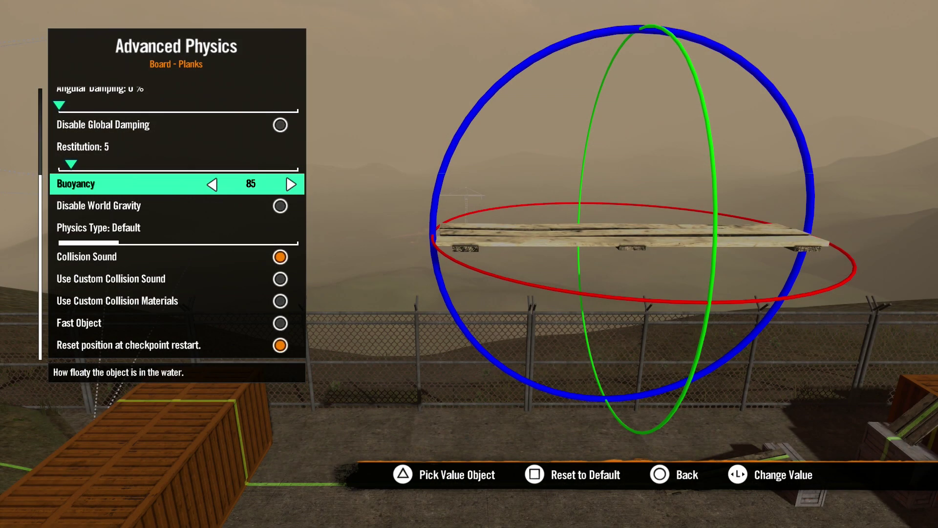
key("Down")
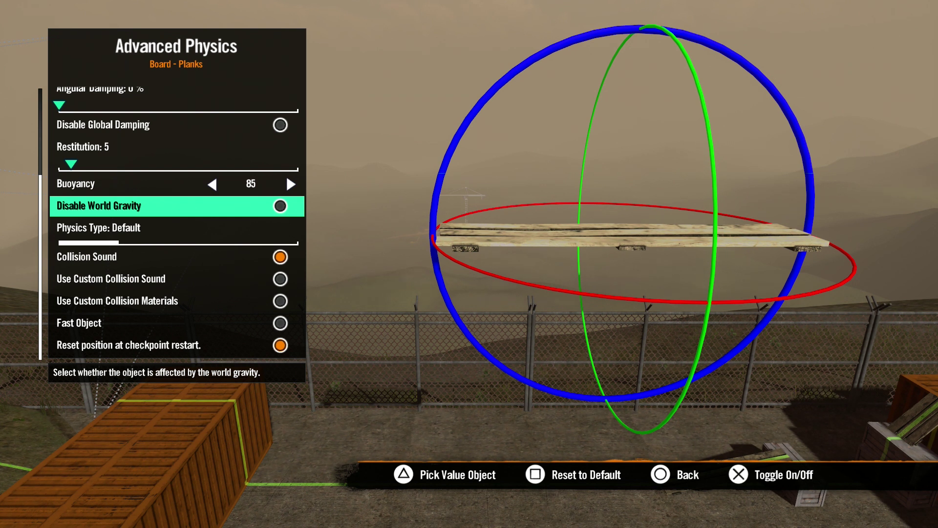
key("Return")
key("Down")
key("Right")
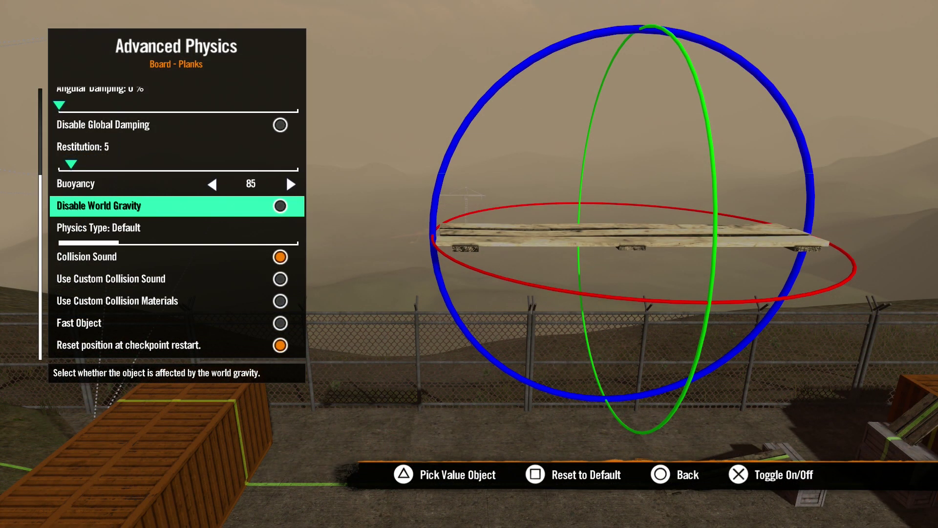
key("Down")
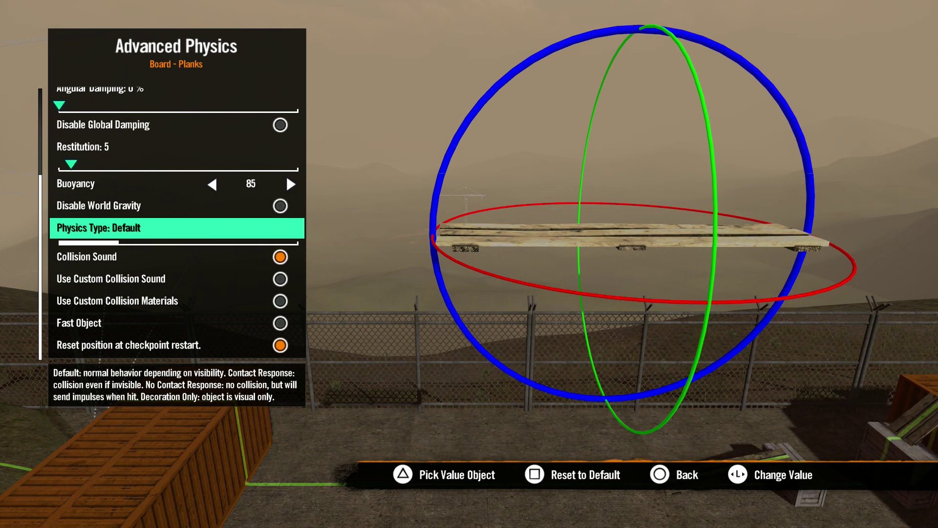
Cycle Physics Type through Contact Response and No contact response to Decoration only
key("Right")
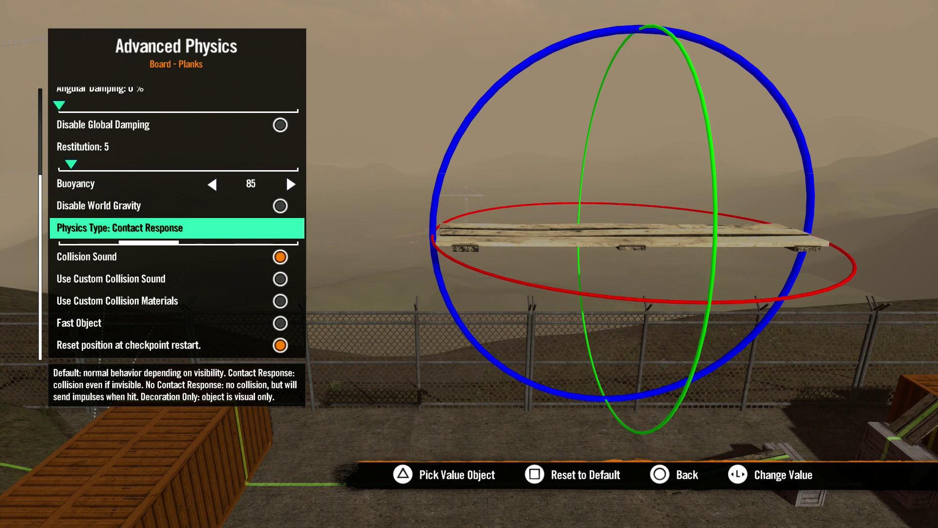
key("Right")
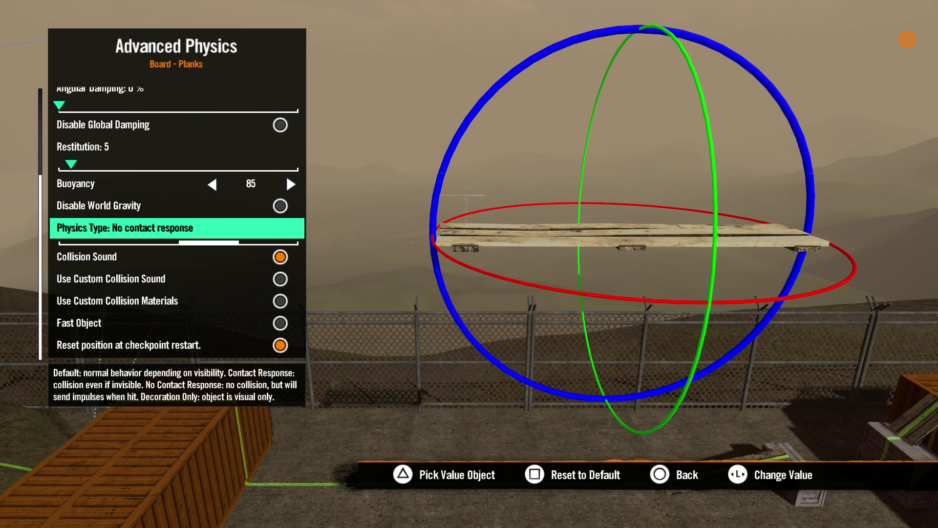
key("Right")
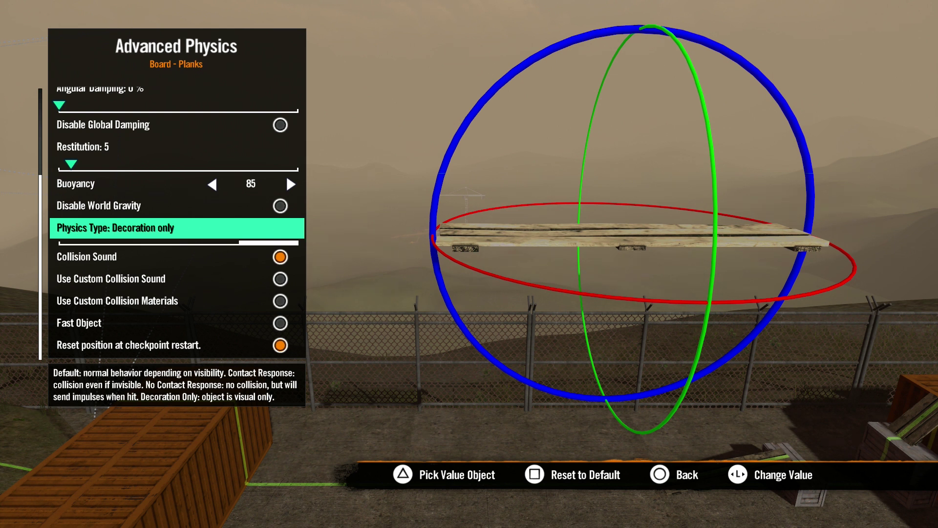
Reset Physics Type to Default and try the Wood - Platform - Hollow 2 custom collision sound, then disable it
key("Right")
key("Down")
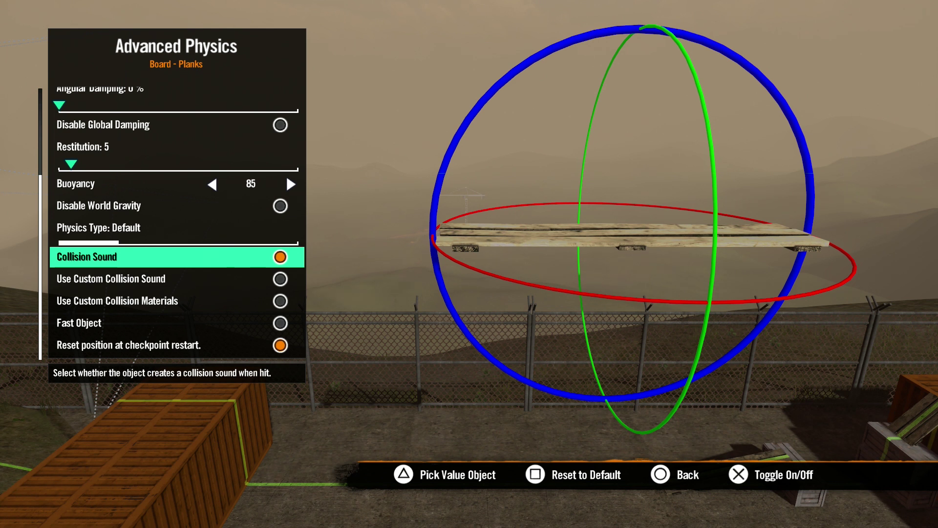
key("Down")
key("Return")
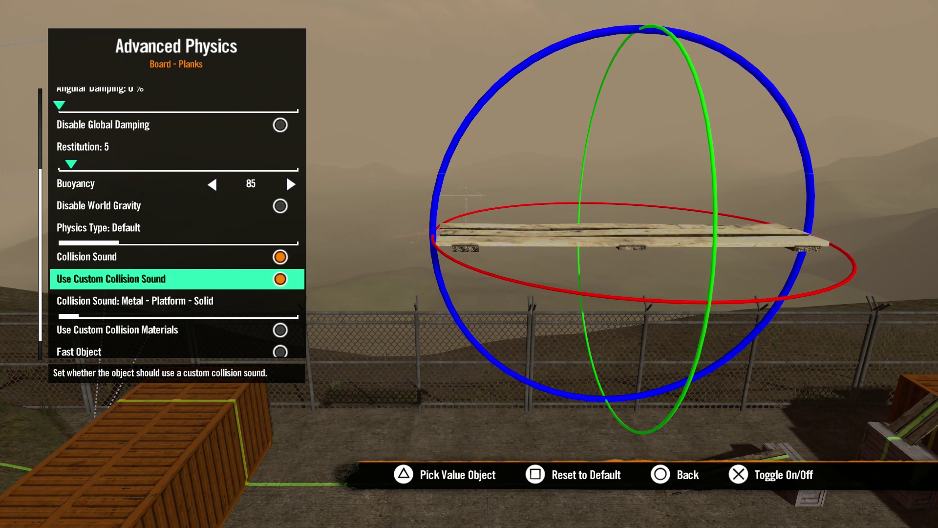
key("Down")
key("Right")
key("Right")
key("Right")
key("Right")
key("Right")
key("Right")
key("Right")
key("Right")
key("Right")
key("Escape")
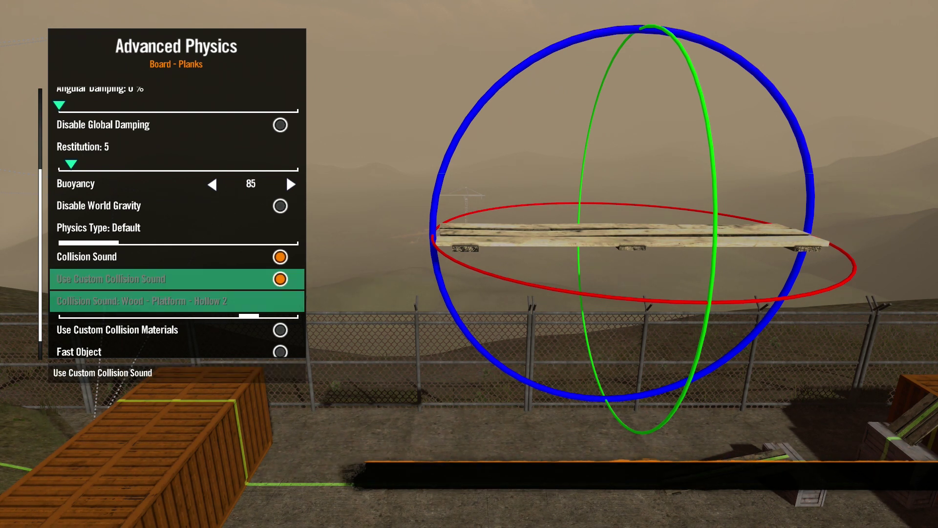
key("Down")
Enable custom collision materials, step through Asphalt, Brick and Fabric, then turn them off
key("Return")
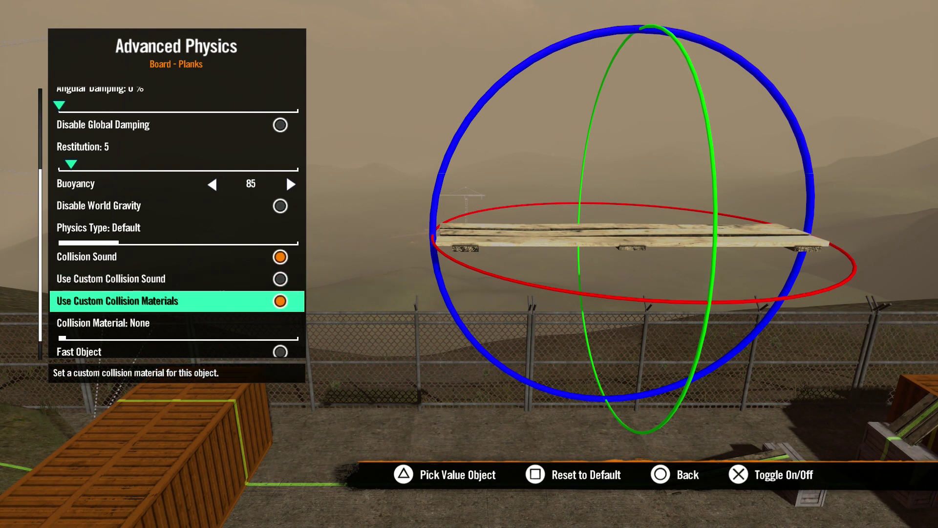
key("Down")
key("Right")
key("Right")
key("Right")
key("Right")
key("Right")
key("Right")
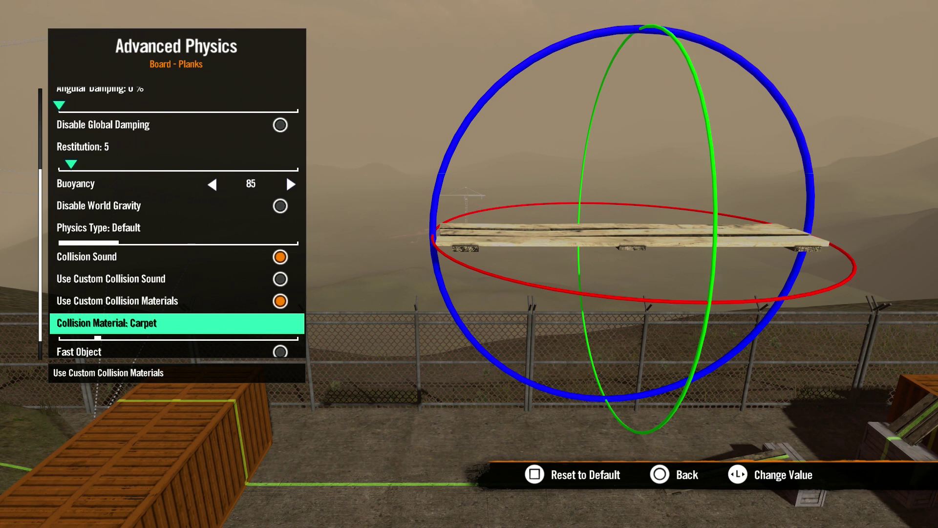
key("Right")
key("Right")
key("Right")
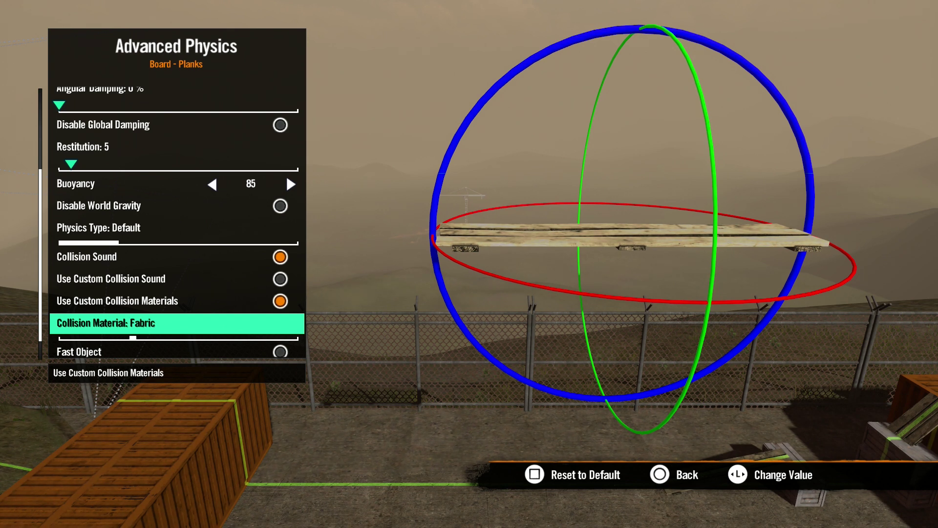
key("Up")
key("Return")
Toggle Fast Object on and off, leaving checkpoint-restart reset on
key("Down")
key("Return")
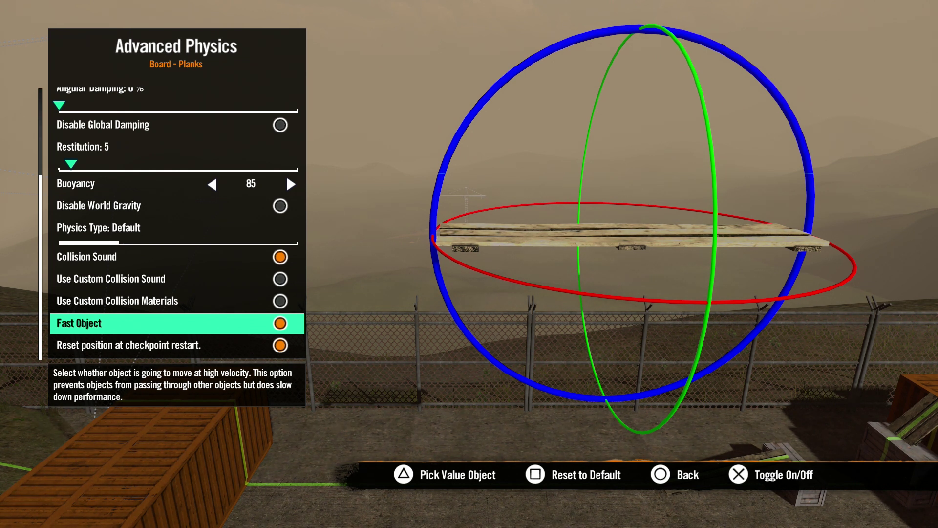
key("Return")
key("Down")
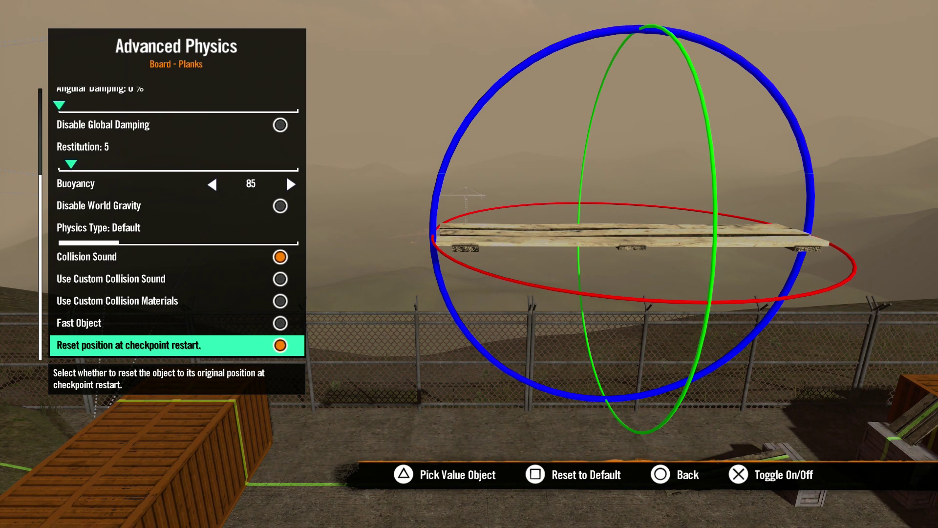
key("Escape")
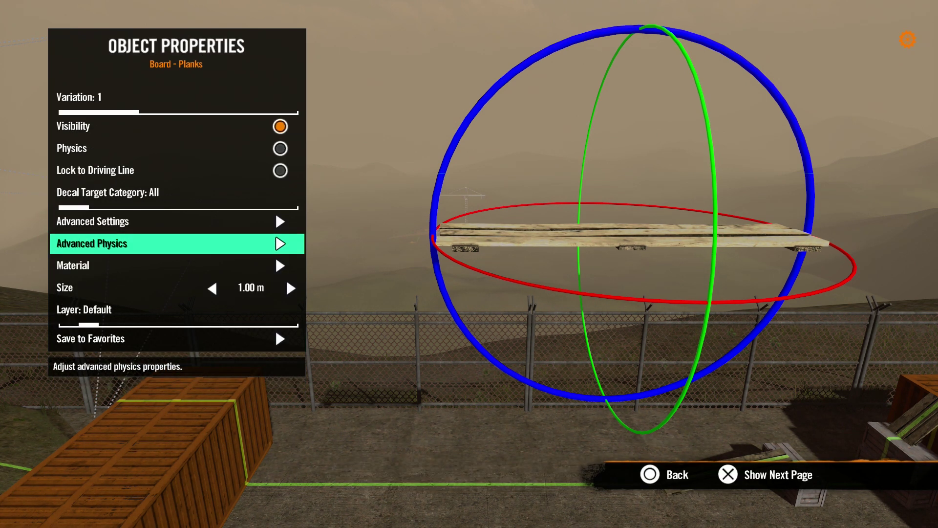
left_click(176, 266)
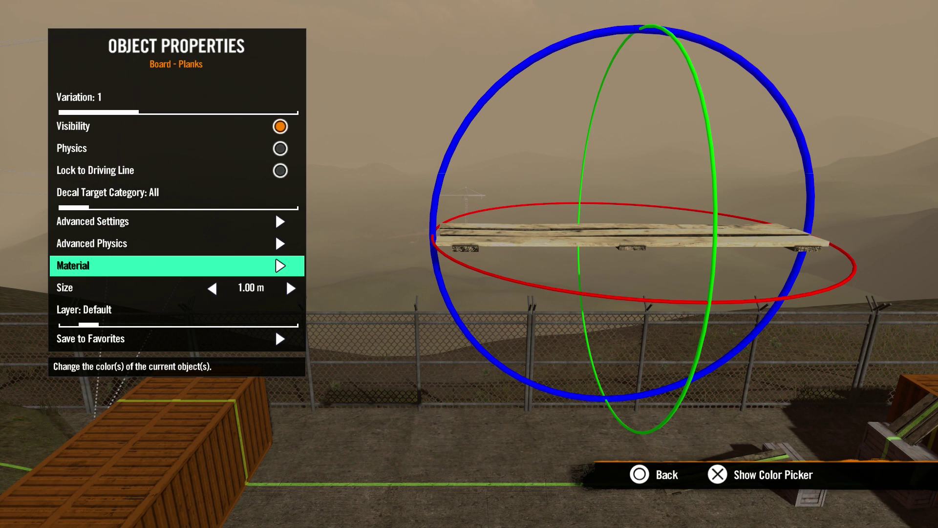
key("Return")
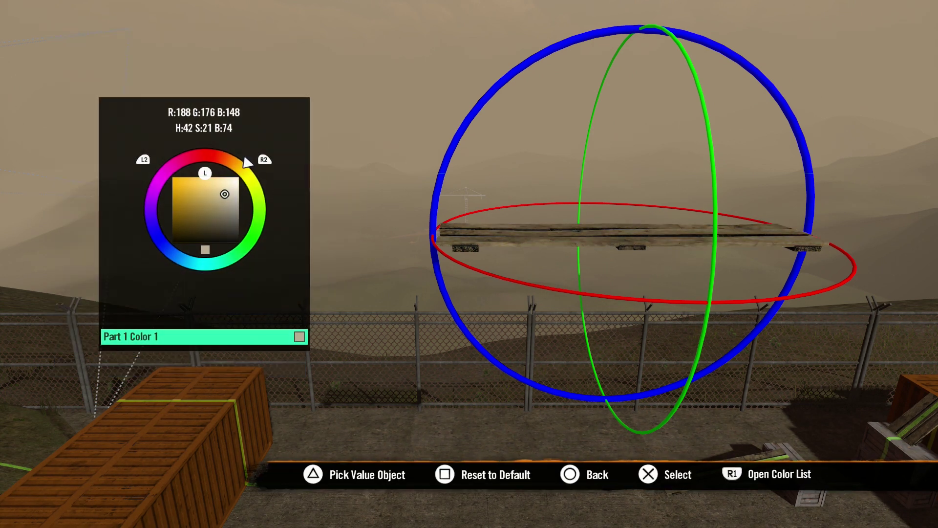
key("Up")
key("Left")
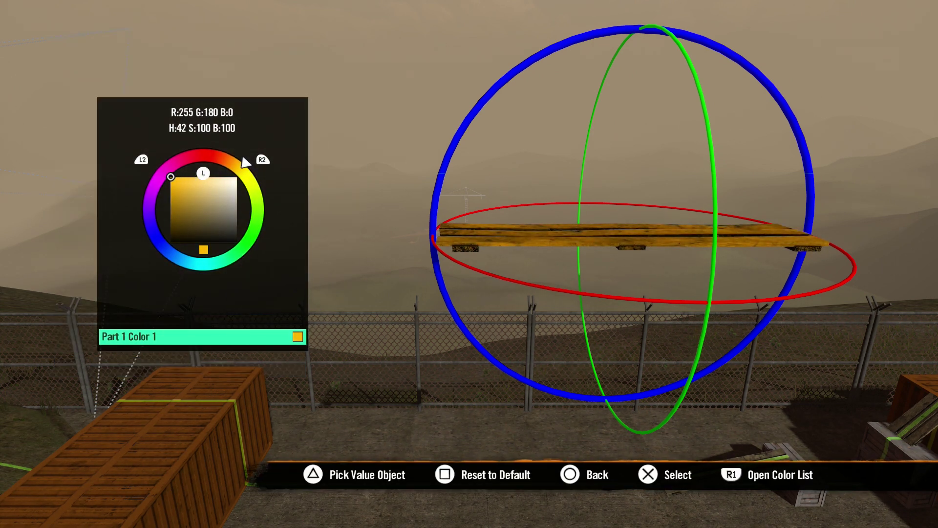
key("Page_Down")
key("Page_Up")
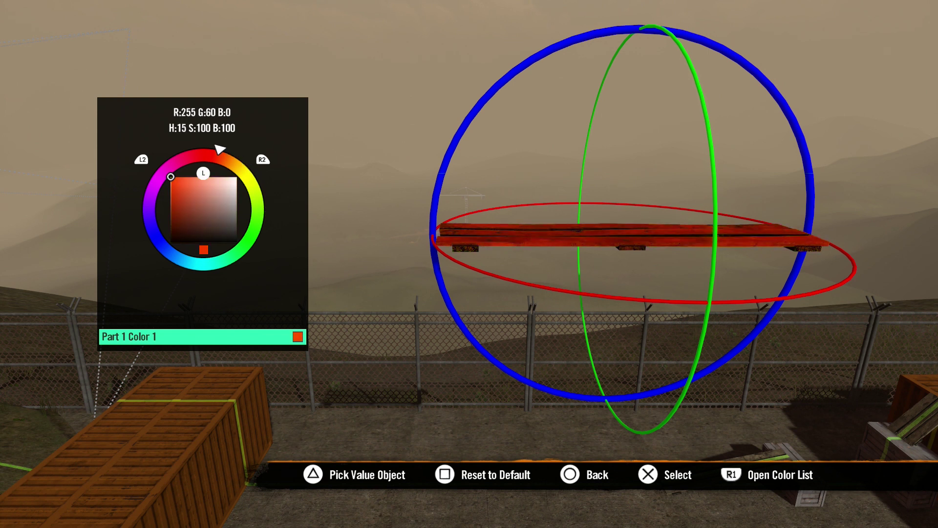
key("Page_Up")
key("Page_Down")
key("Page_Down")
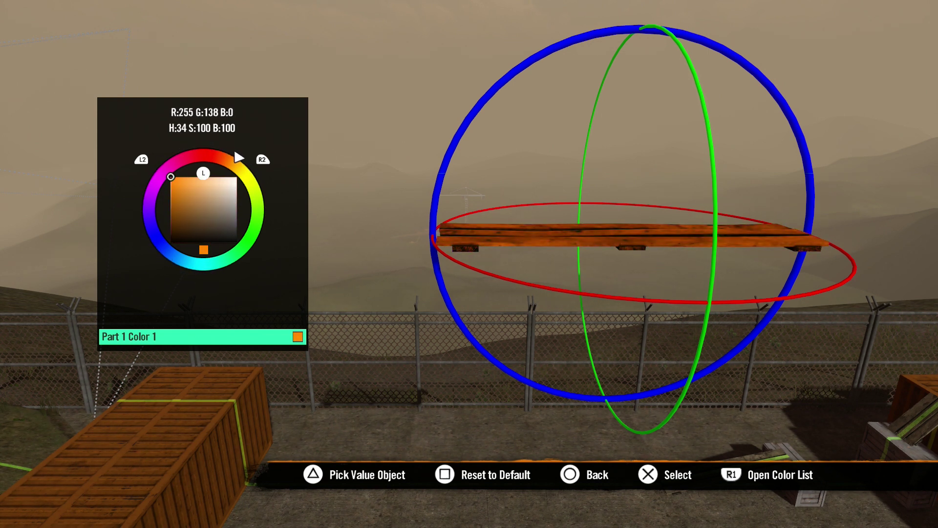
key("Right")
key("Down")
key("Right")
key("Down")
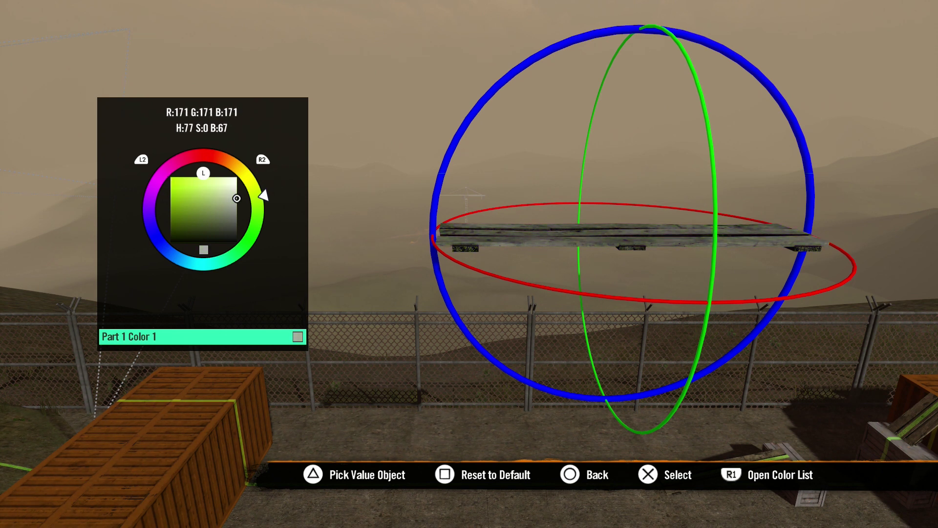
key("Down")
key("Up")
key("Right")
key("Return")
key("Down")
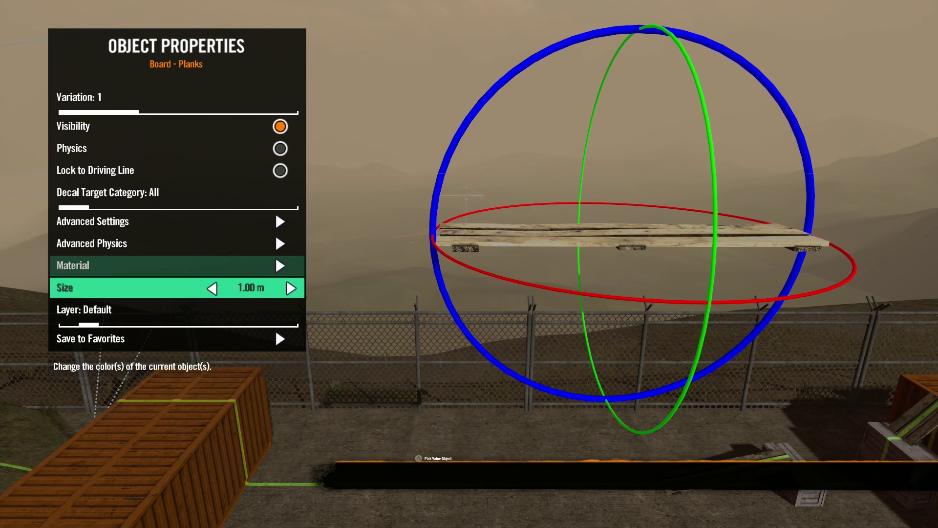
key("Right")
key("Left")
key("Left")
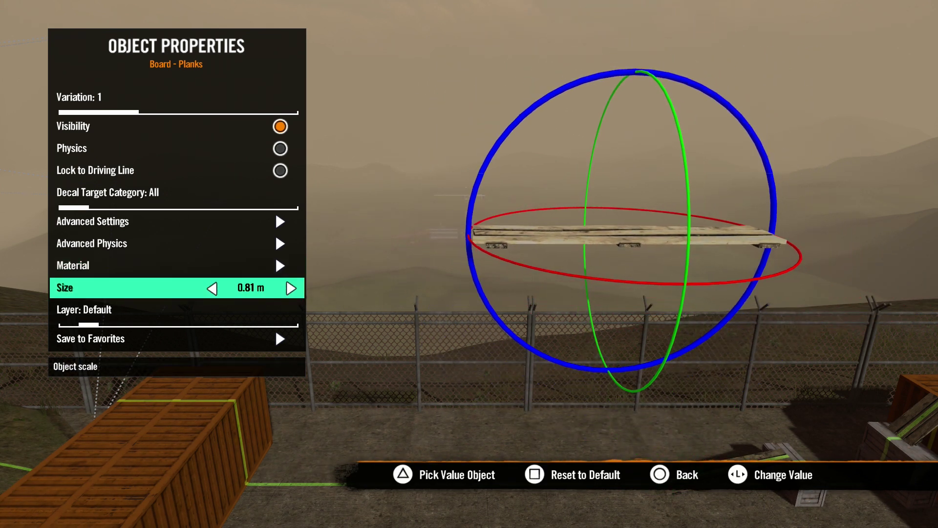
key("Right")
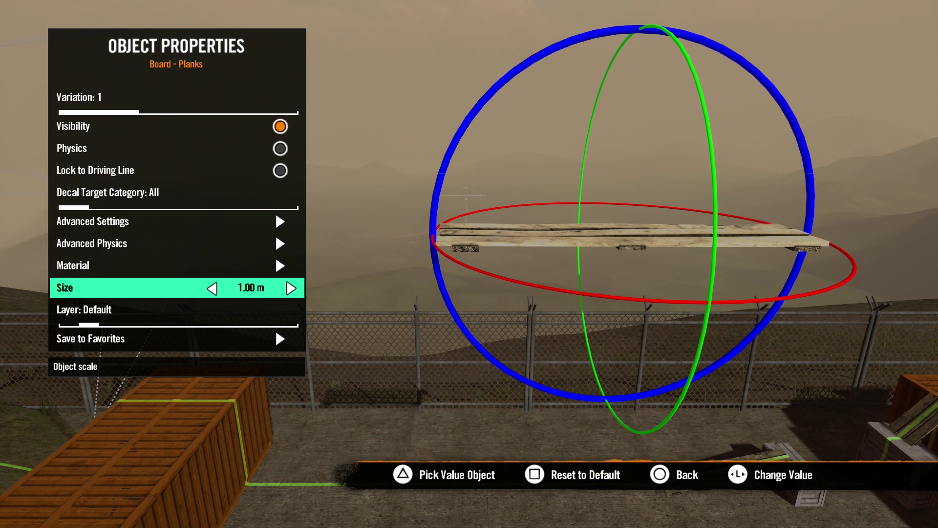
key("Down")
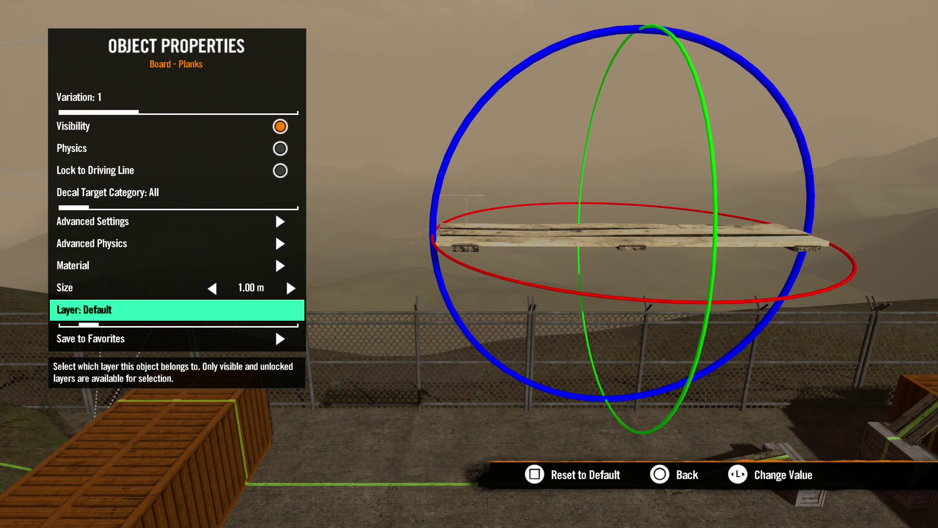
key("Down")
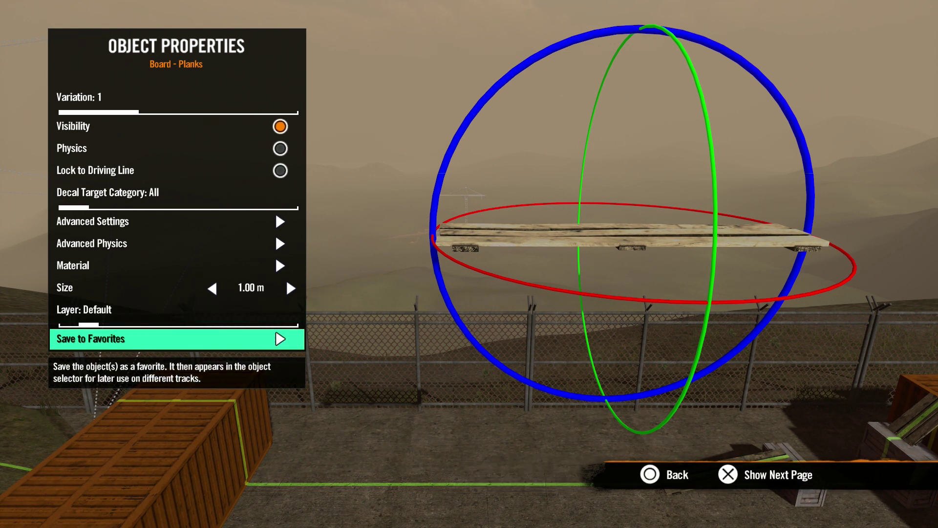